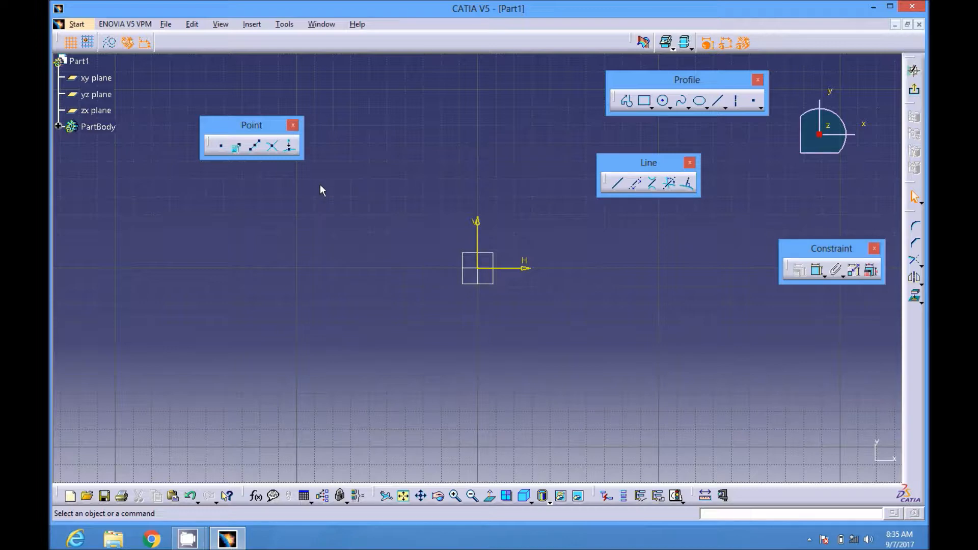
Step: Detach the Point tools from the Profile toolbar and park them as a floating toolbar beside the specification tree
drag(625, 86, 609, 90)
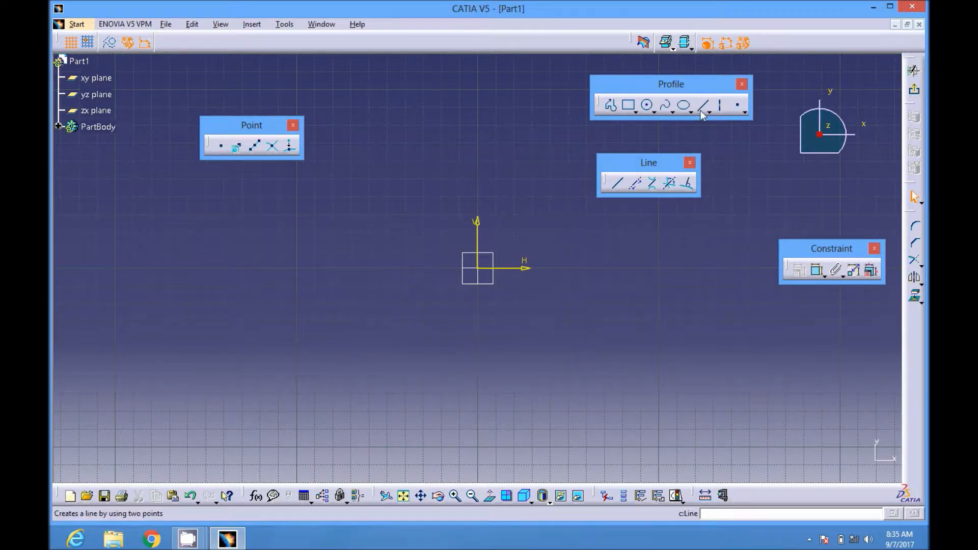
click(741, 110)
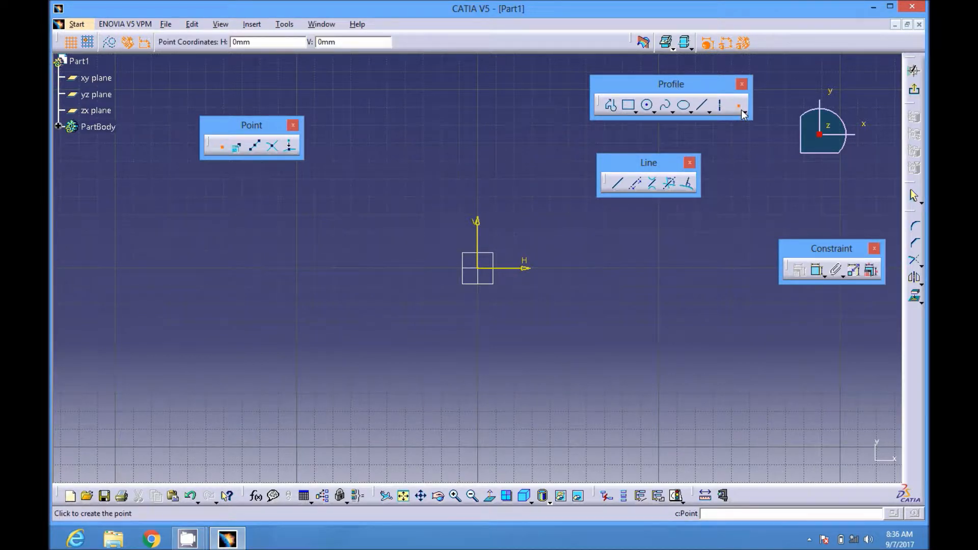
click(744, 113)
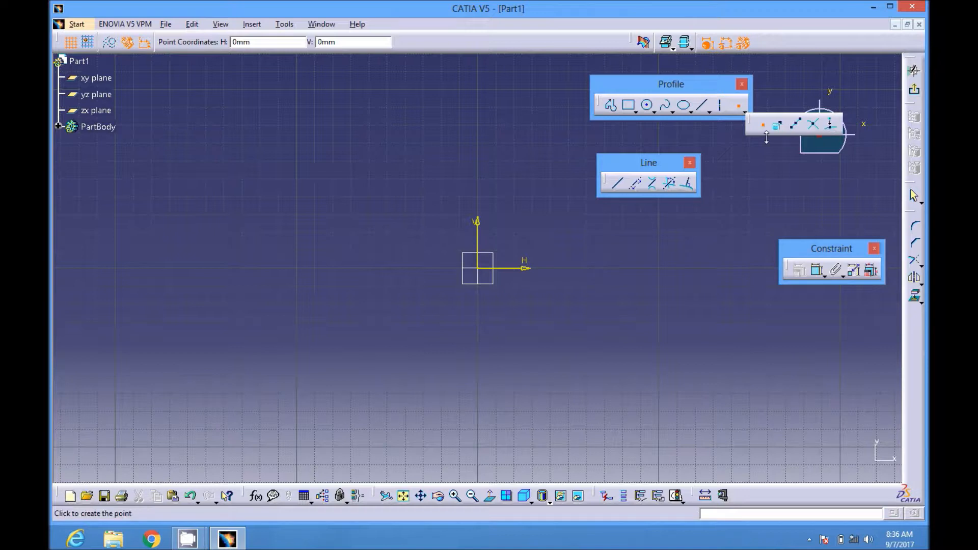
drag(751, 120, 196, 104)
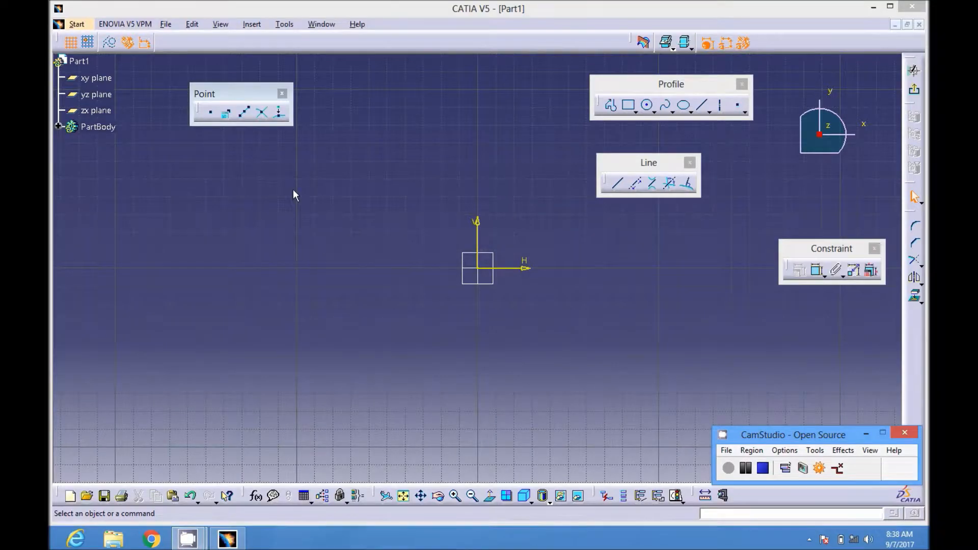
click(208, 93)
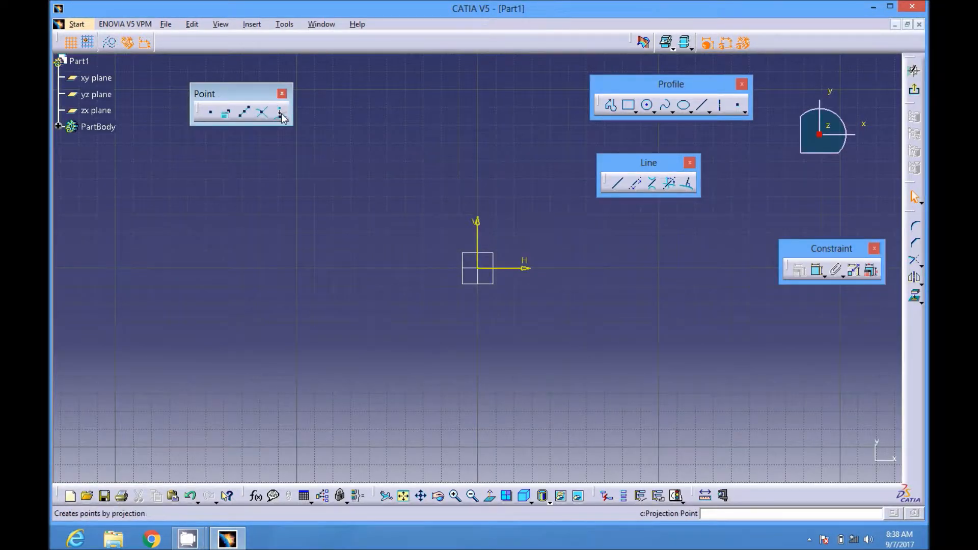
Step: Place nine free points scattered around the sketch origin
click(212, 114)
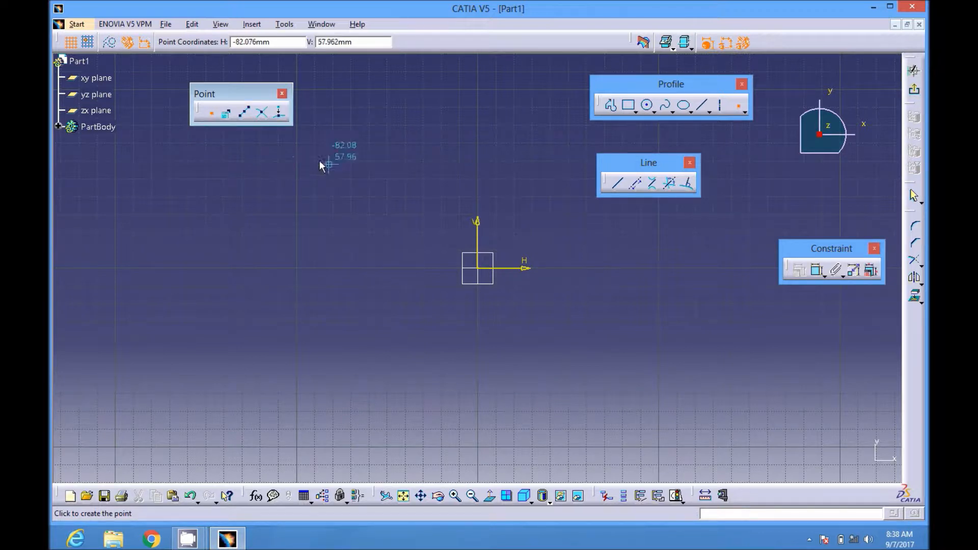
click(399, 169)
click(461, 164)
click(504, 182)
click(542, 210)
click(591, 285)
click(549, 338)
click(409, 298)
click(351, 241)
click(373, 211)
click(211, 113)
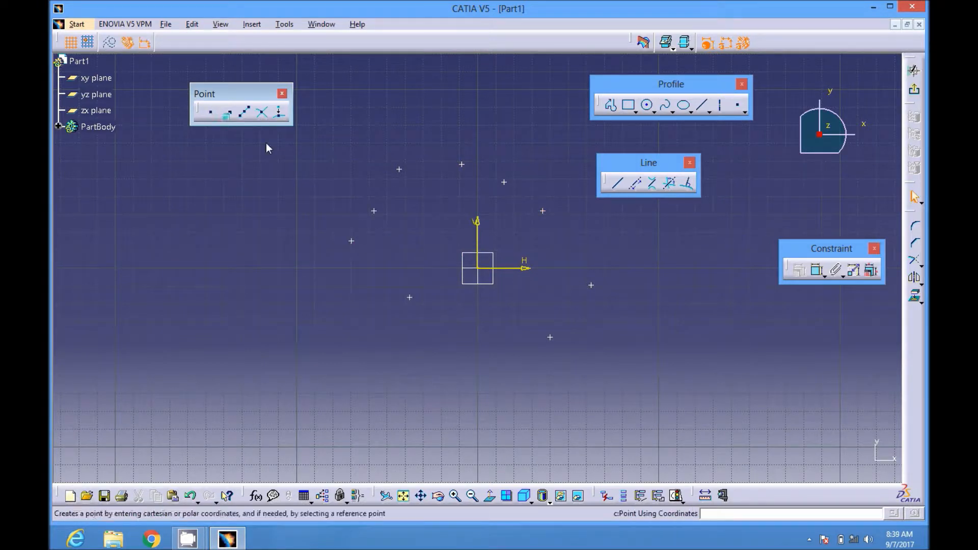
Step: Delete all the scattered points around the origin
mouse_move(329, 127)
mouse_down()
mouse_move(402, 187)
mouse_move(649, 351)
mouse_up()
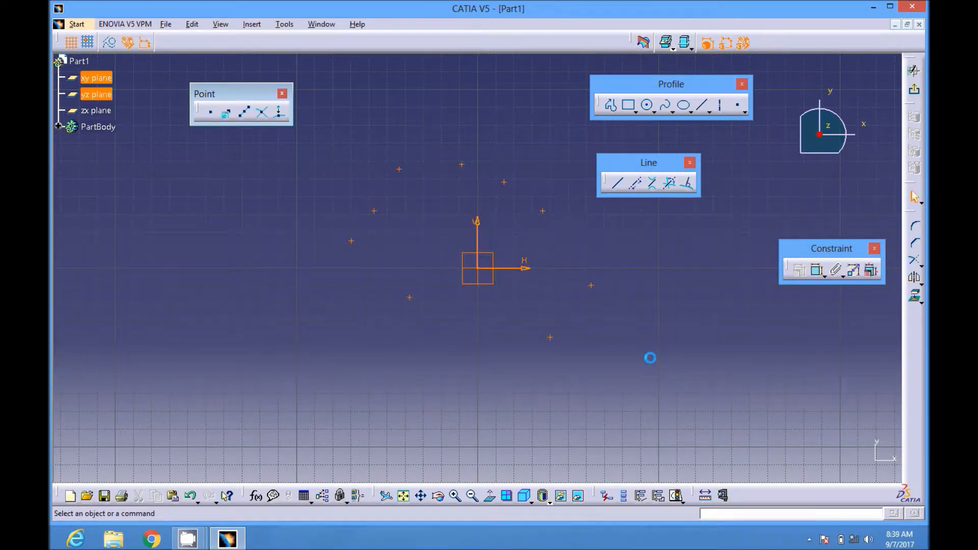
key(Delete)
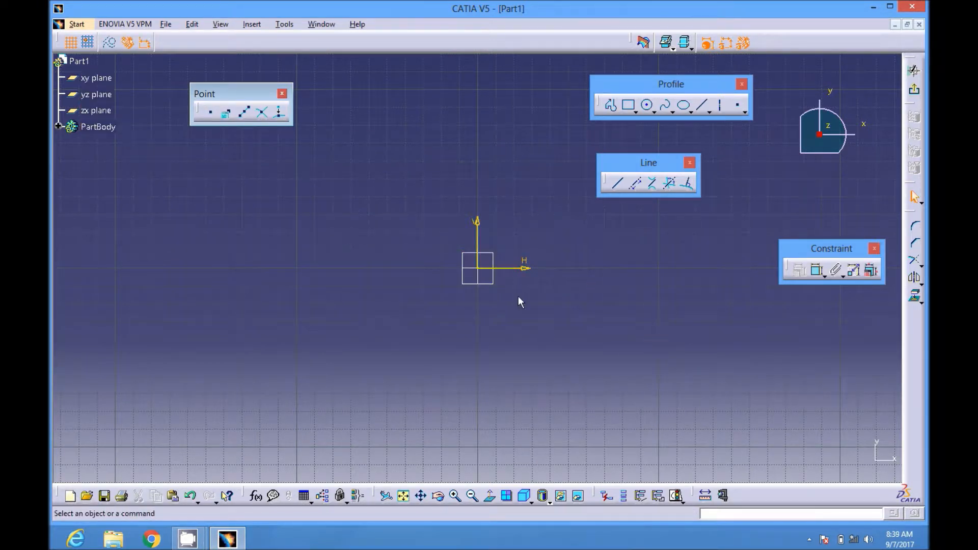
Step: Place a point about 46 mm right of the vertical axis and constrain its height above the horizontal axis to 20 mm
click(212, 112)
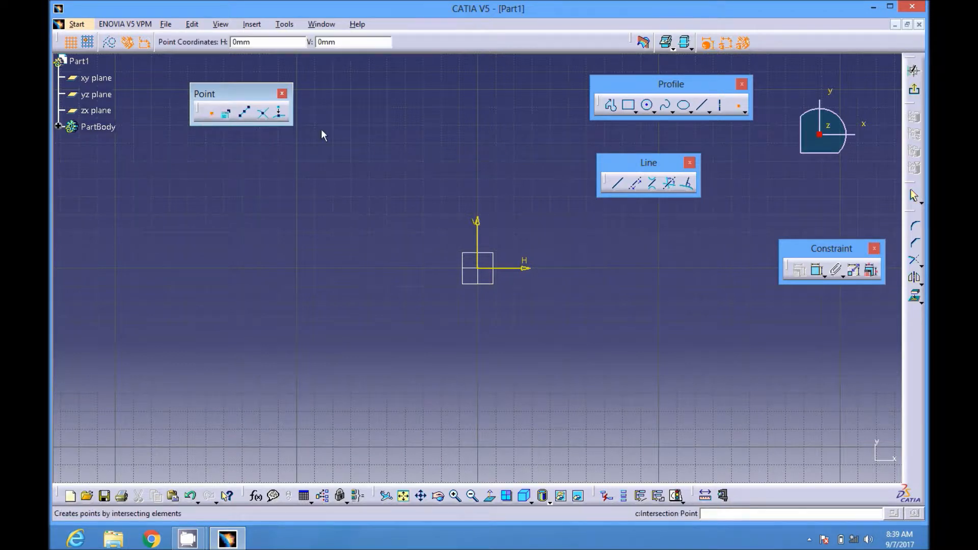
click(561, 213)
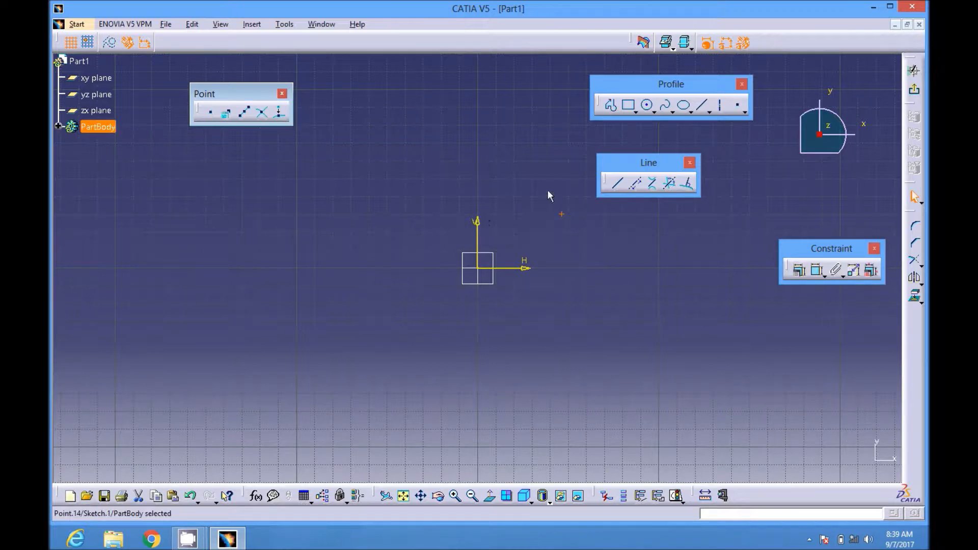
click(818, 272)
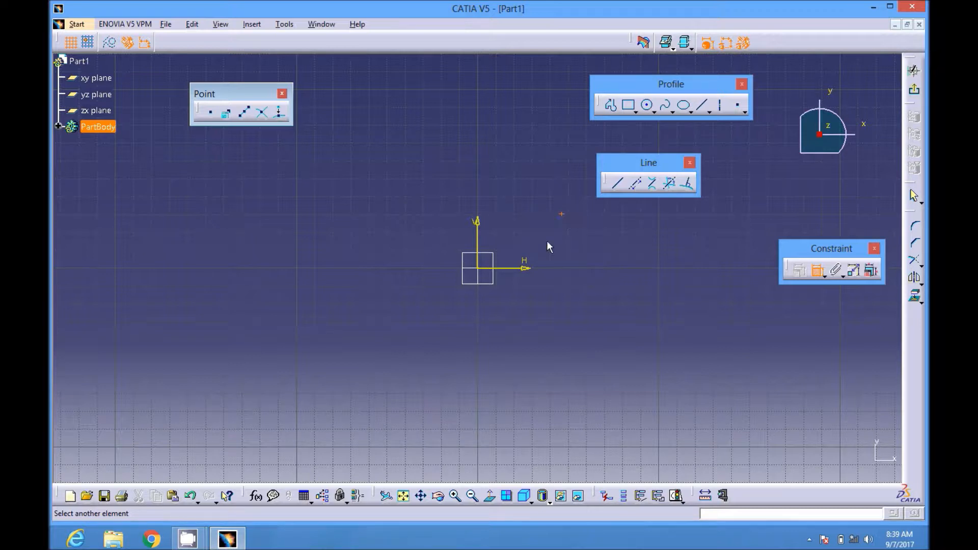
click(520, 270)
click(673, 251)
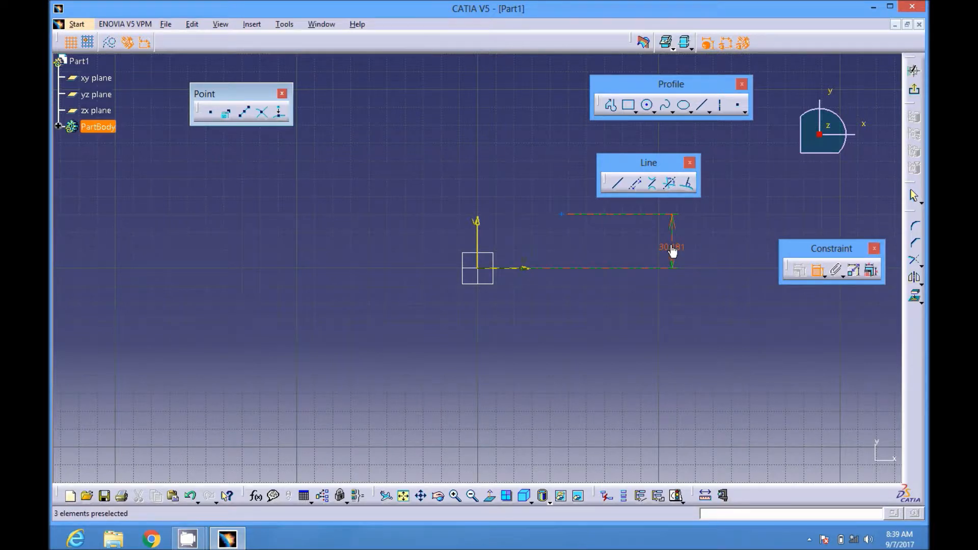
double_click(672, 251)
text(2)
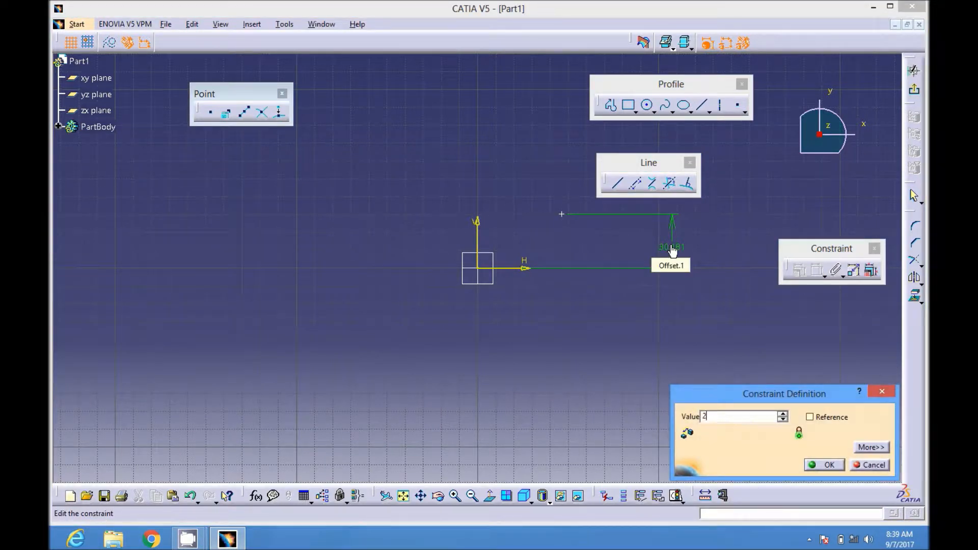
text(0)
key(Return)
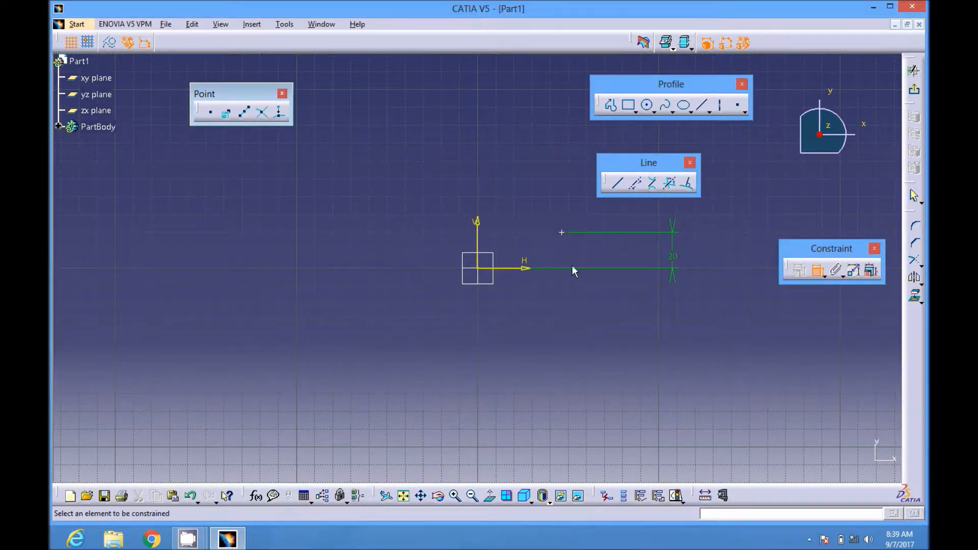
Step: Constrain the point's distance from the vertical axis to 30 mm
click(817, 274)
click(561, 232)
click(480, 243)
click(508, 175)
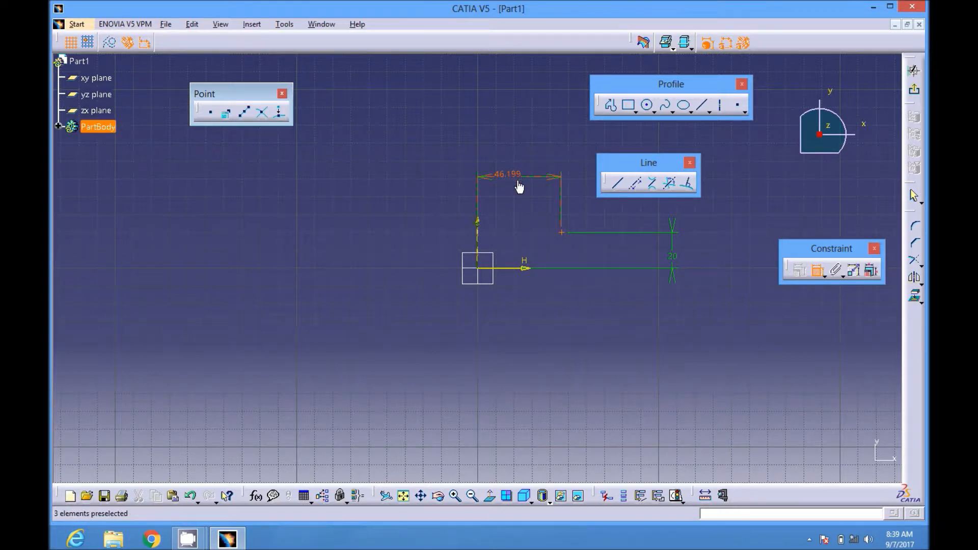
double_click(512, 173)
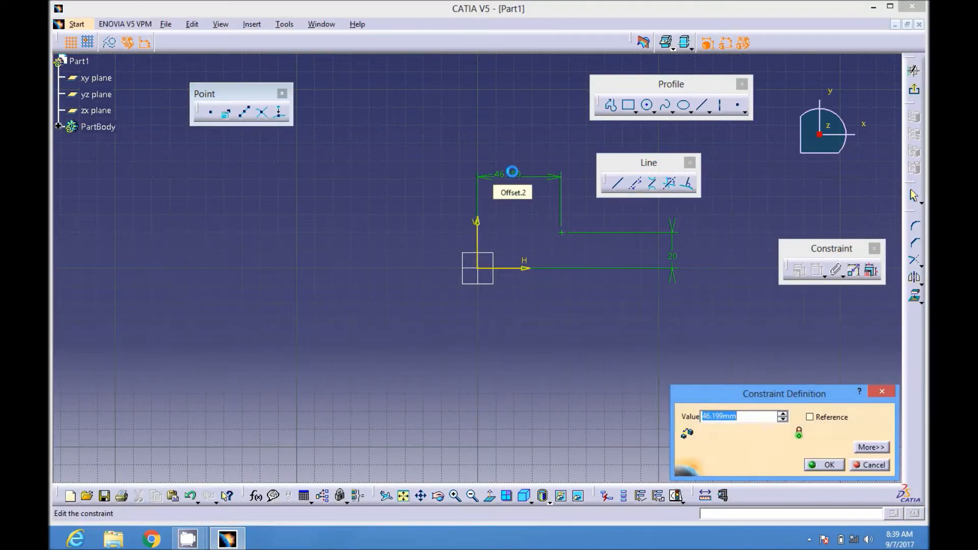
text(30)
key(Return)
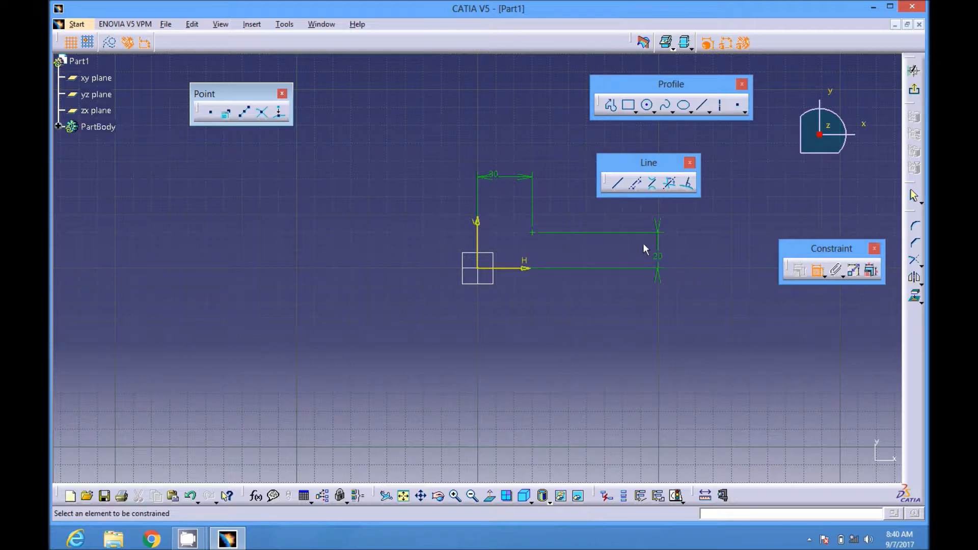
Step: Remove the constrained point and its two dimensions from the sketch
mouse_move(403, 121)
mouse_down()
mouse_move(629, 328)
mouse_move(716, 361)
mouse_up()
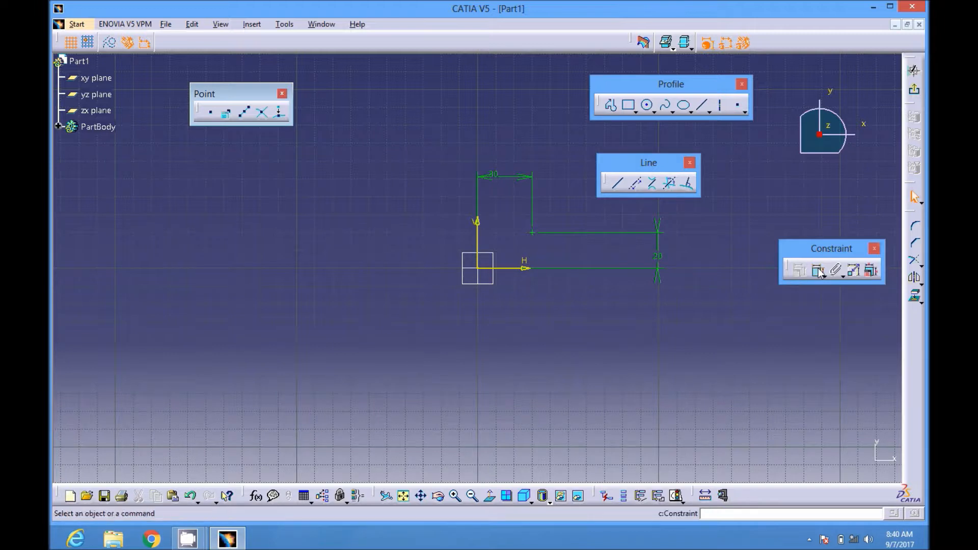
mouse_move(417, 114)
mouse_down()
mouse_move(690, 354)
mouse_move(727, 361)
mouse_up()
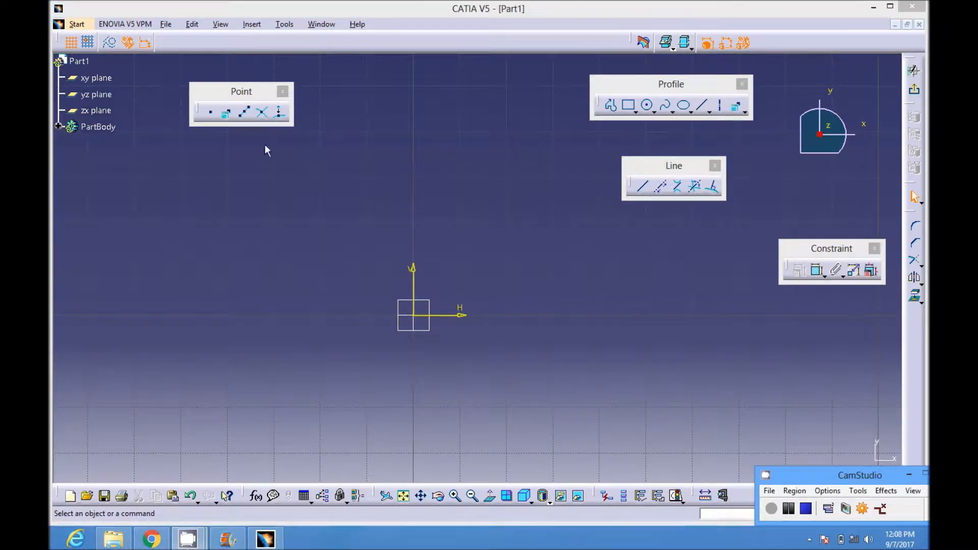
Step: Create a point using Cartesian coordinates H 30 mm and V 20 mm
drag(250, 85, 253, 89)
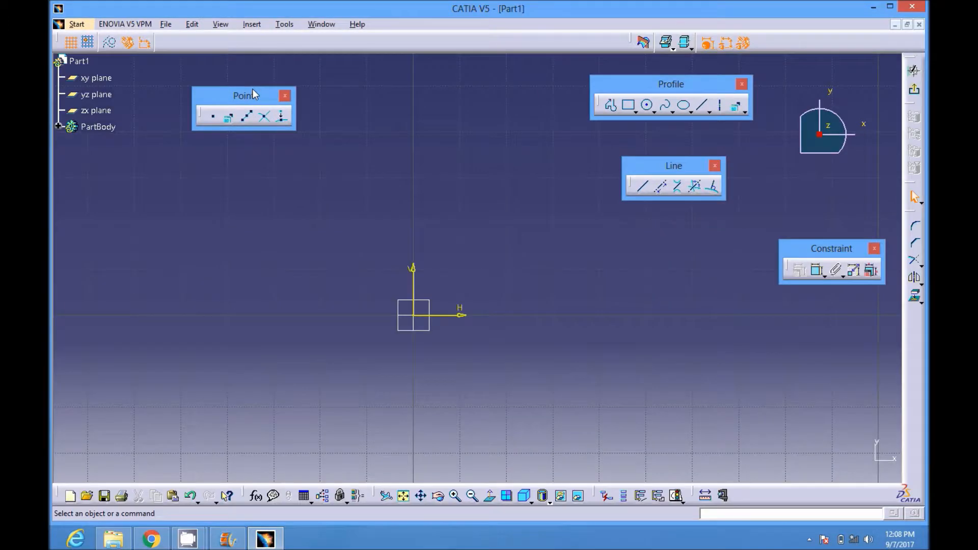
click(233, 120)
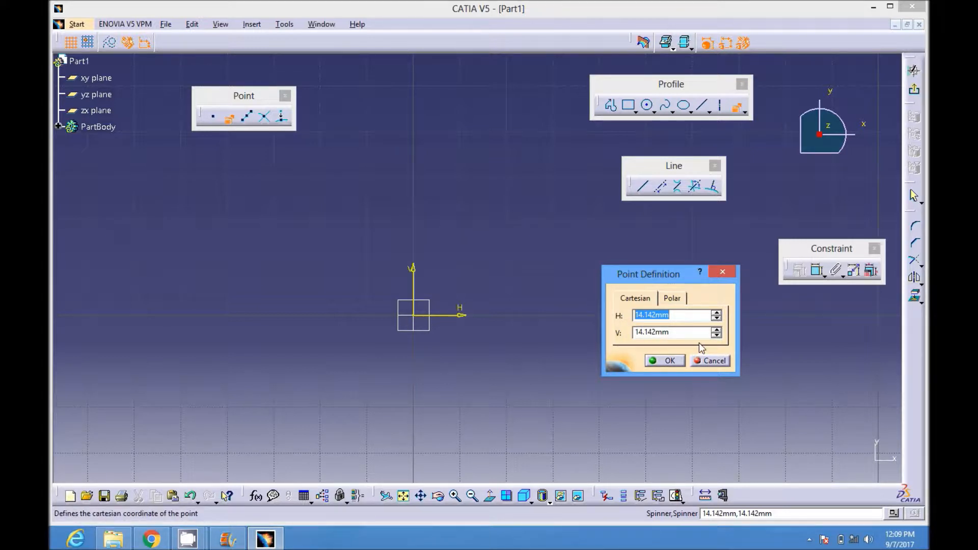
click(663, 332)
key(shift+Tab)
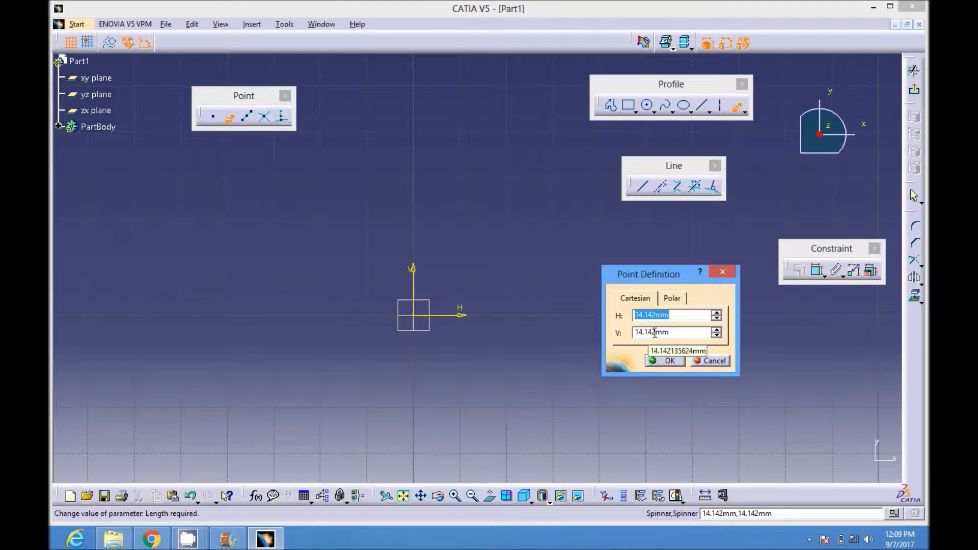
text(30)
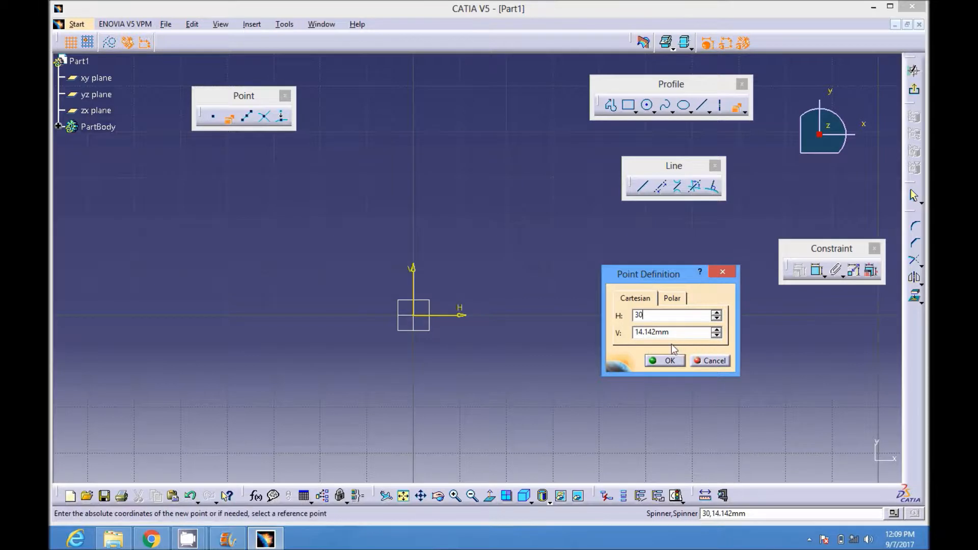
key(Tab)
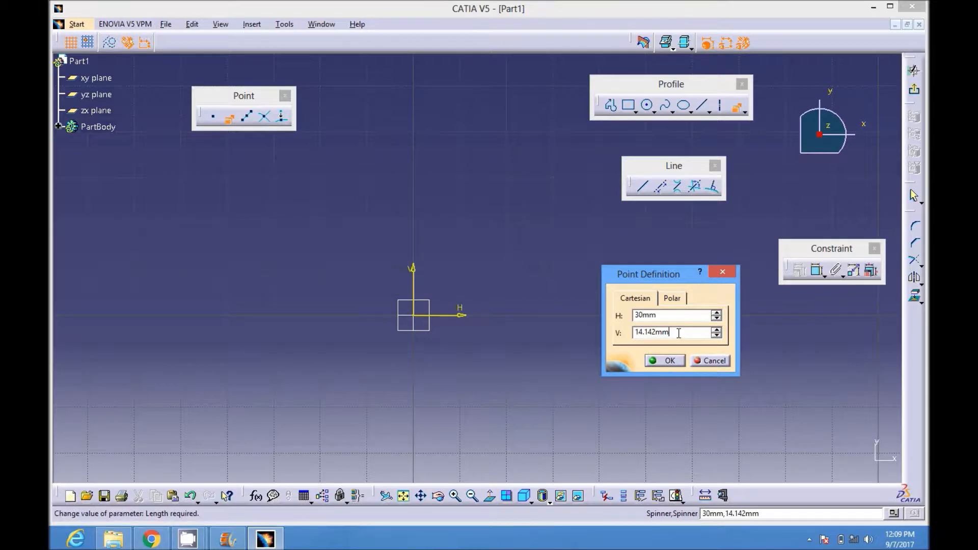
text(20)
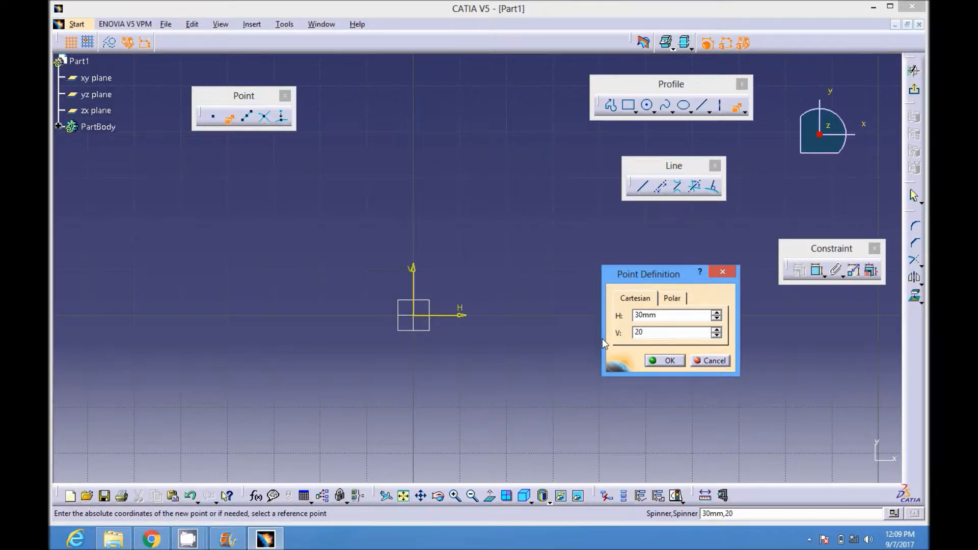
key(Return)
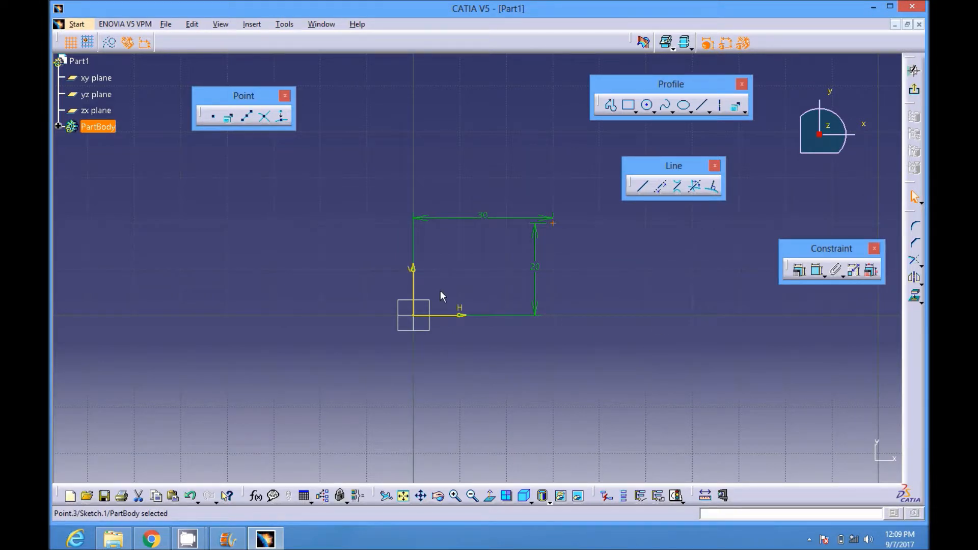
Step: Delete the coordinate-defined point together with its two dimensions
mouse_move(503, 307)
middle_down()
mouse_move(532, 229)
mouse_move(452, 272)
middle_up()
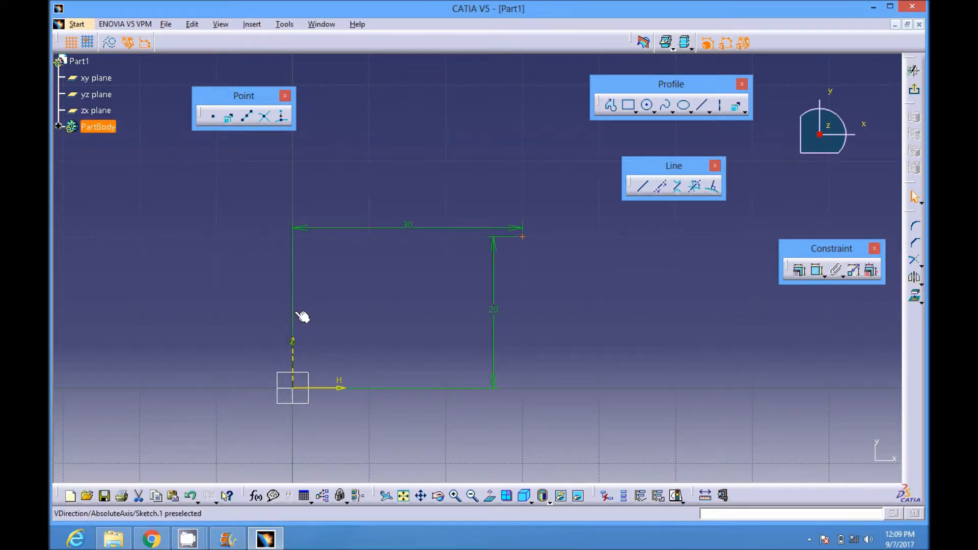
click(375, 269)
middle_drag(375, 269, 304, 290)
mouse_move(260, 186)
mouse_down()
mouse_move(376, 313)
mouse_move(510, 400)
mouse_up()
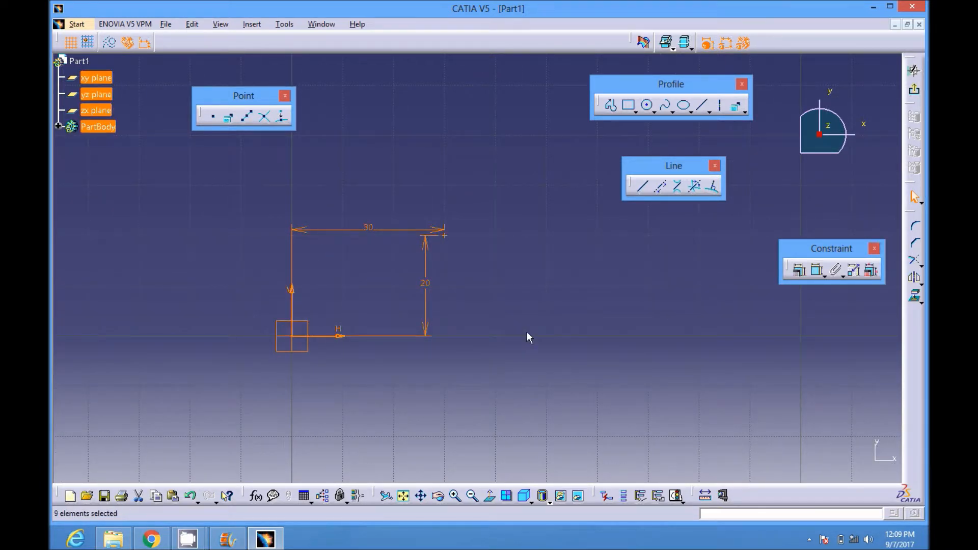
key(Delete)
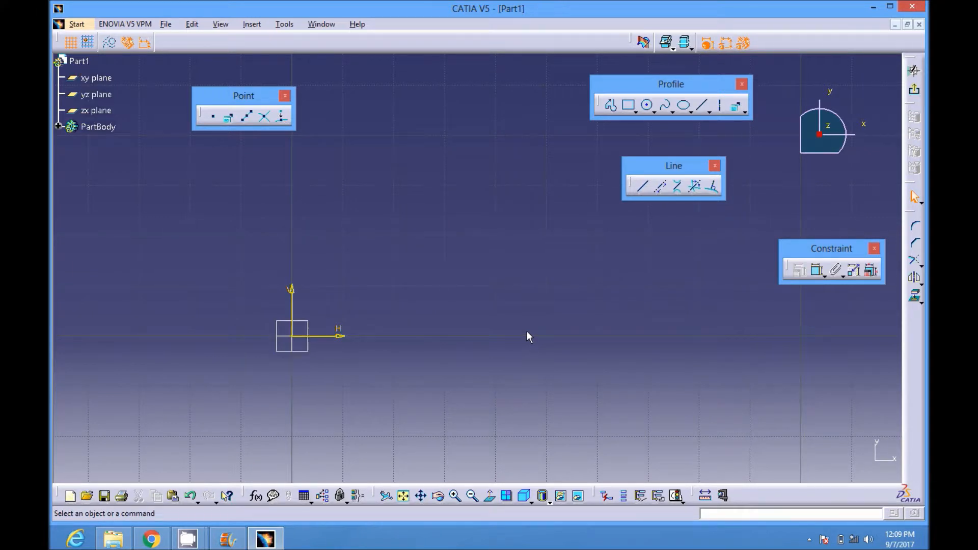
Step: Create a point using polar coordinates with a radius of 20 mm and an angle of 45 degrees
click(228, 123)
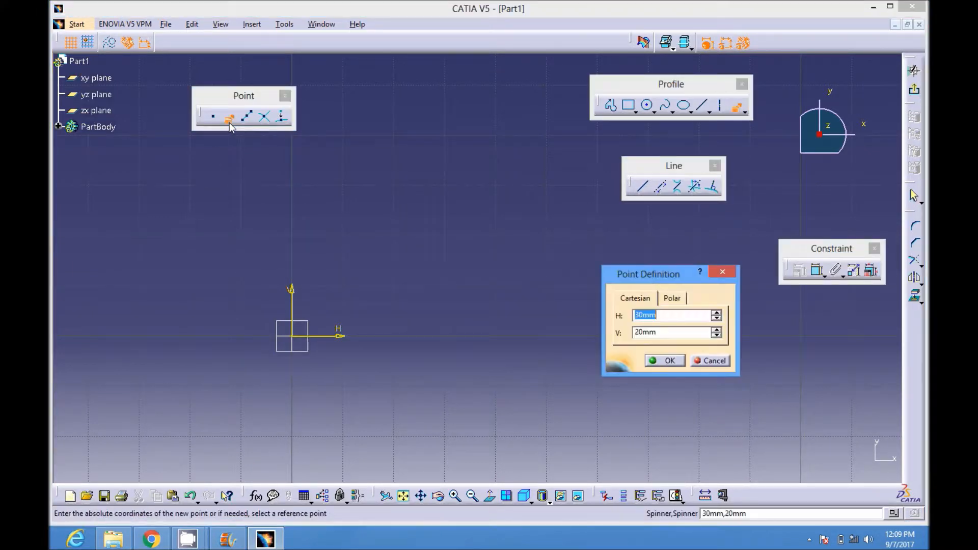
click(672, 298)
click(672, 301)
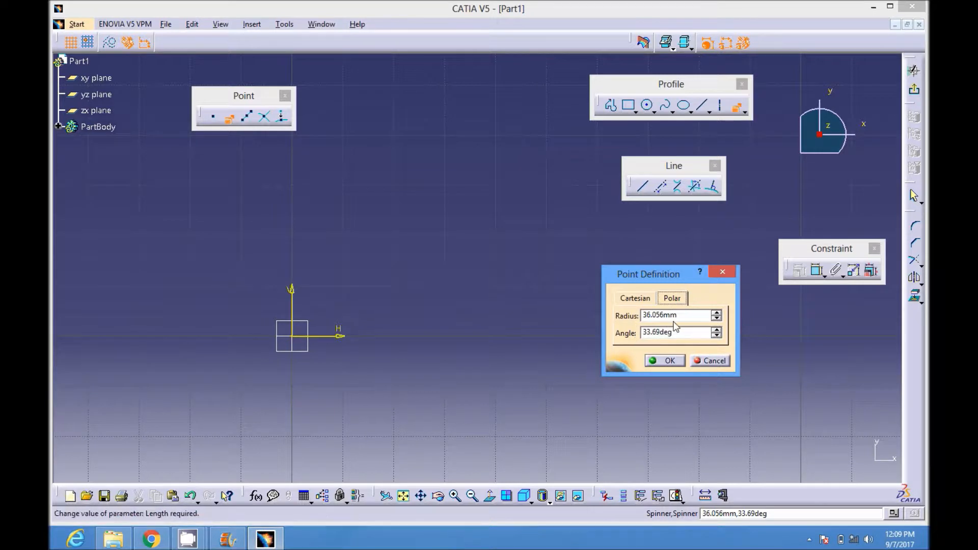
drag(689, 315, 642, 315)
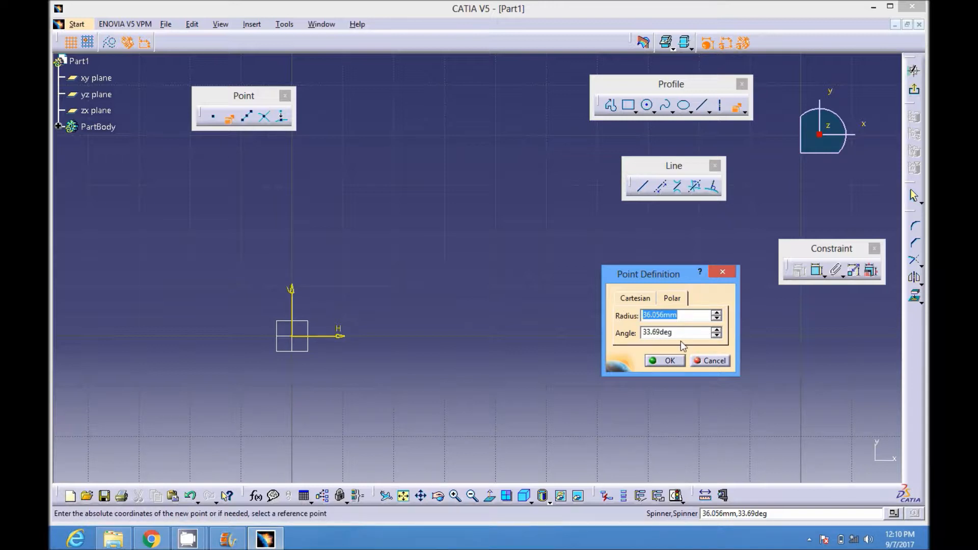
text(20)
drag(694, 336, 605, 343)
text(45)
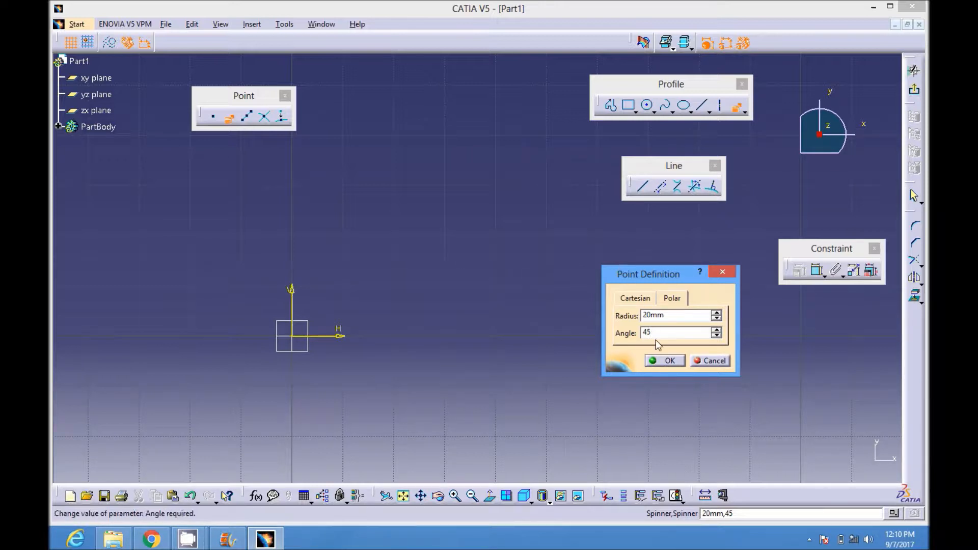
click(669, 360)
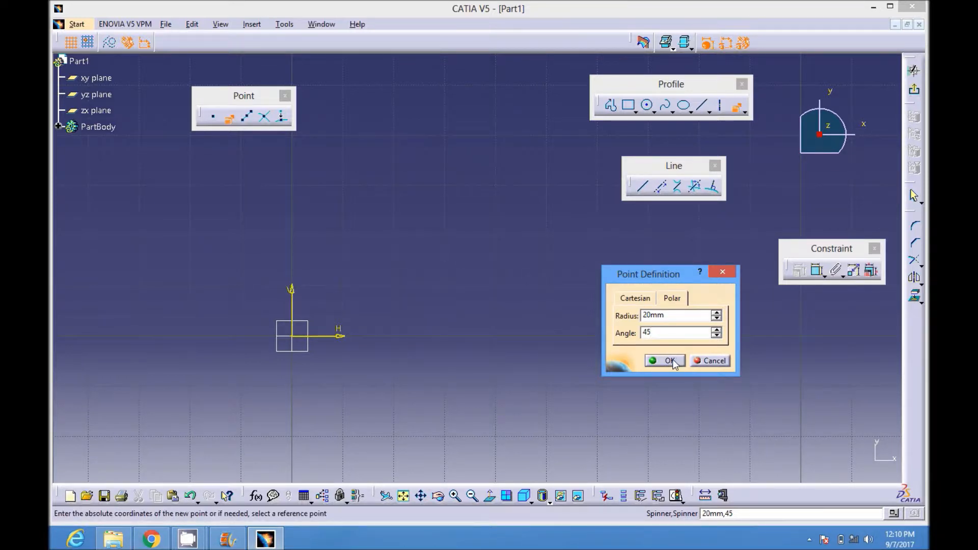
mouse_move(376, 337)
middle_down()
mouse_move(376, 308)
mouse_move(312, 284)
mouse_move(481, 225)
middle_up()
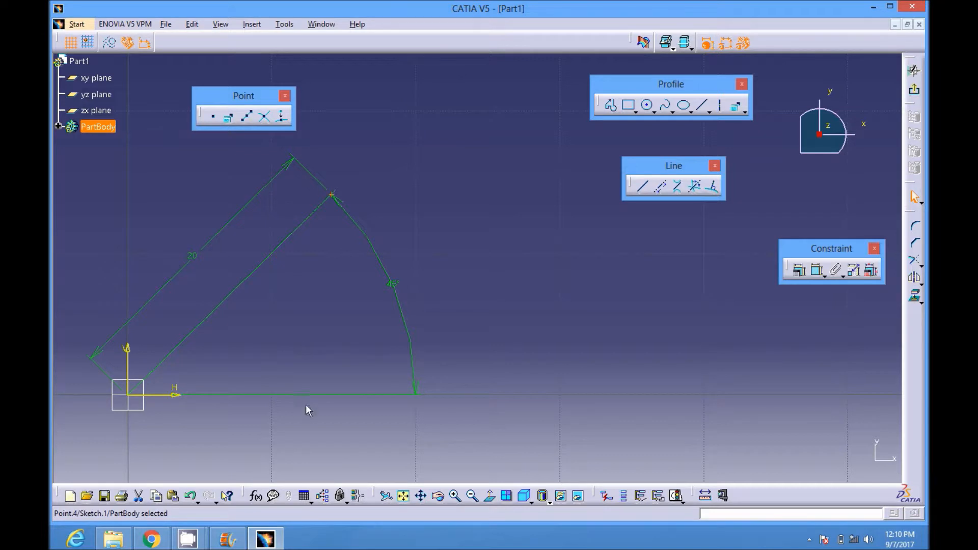
mouse_move(334, 277)
middle_down()
mouse_move(338, 310)
mouse_move(389, 307)
mouse_move(326, 329)
middle_up()
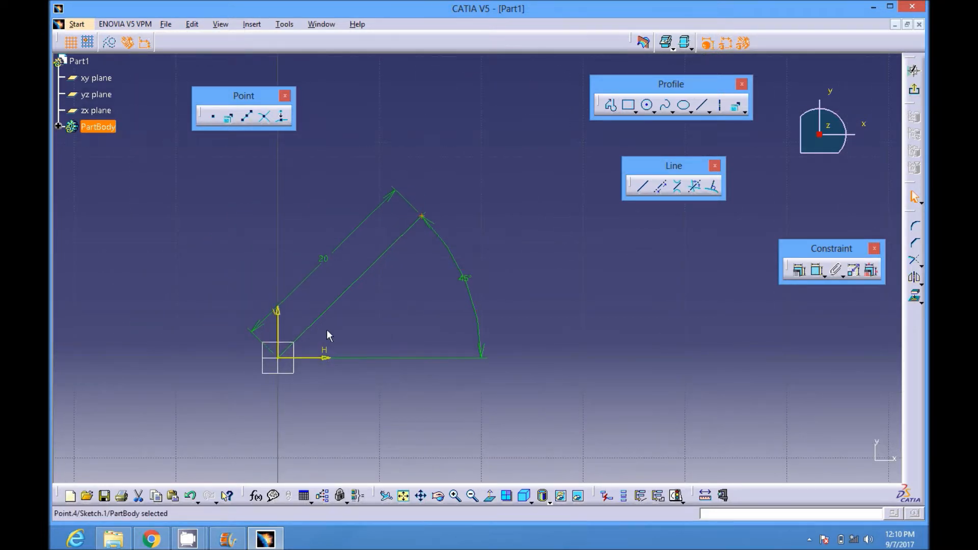
click(188, 539)
click(188, 485)
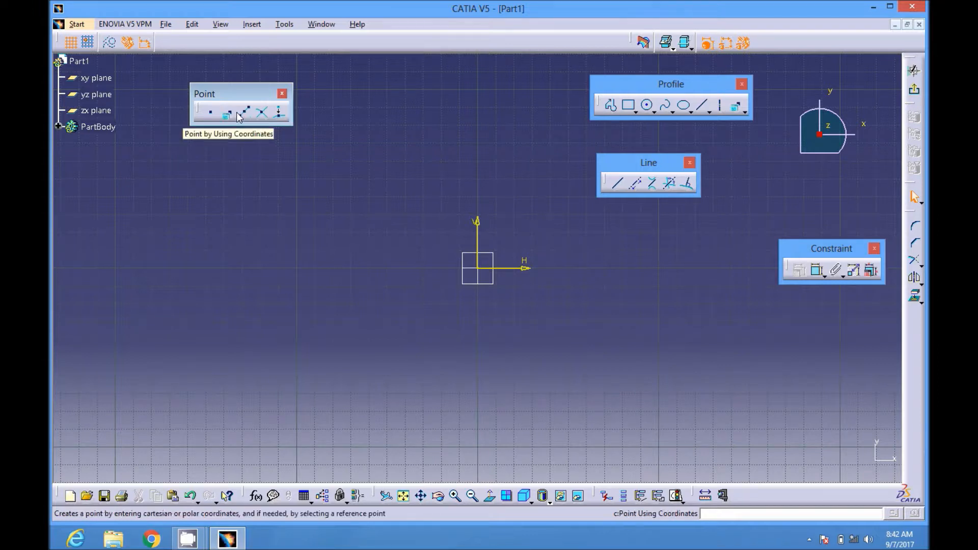
Step: Sketch a vertical line about 181 mm long along the V axis, passing through the sketch origin
click(245, 112)
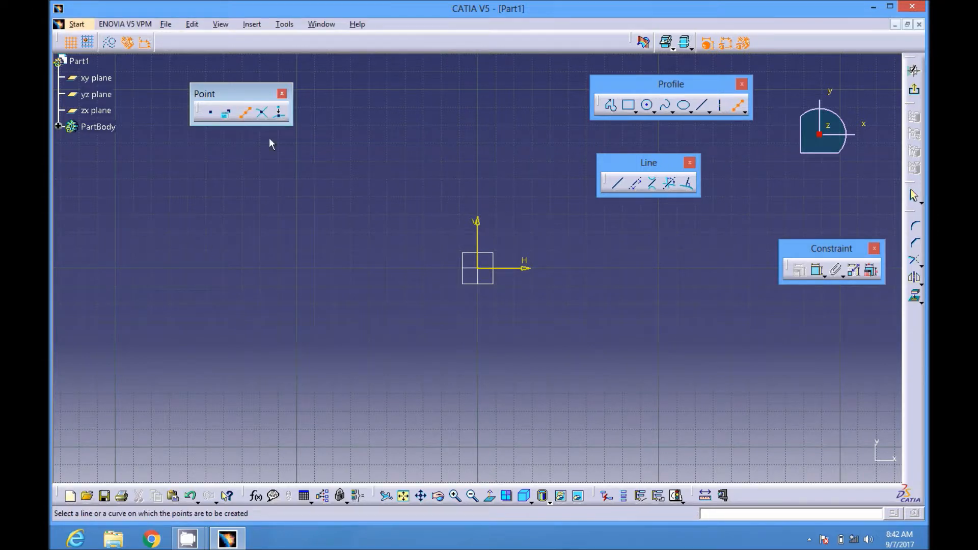
click(702, 105)
click(477, 78)
click(476, 403)
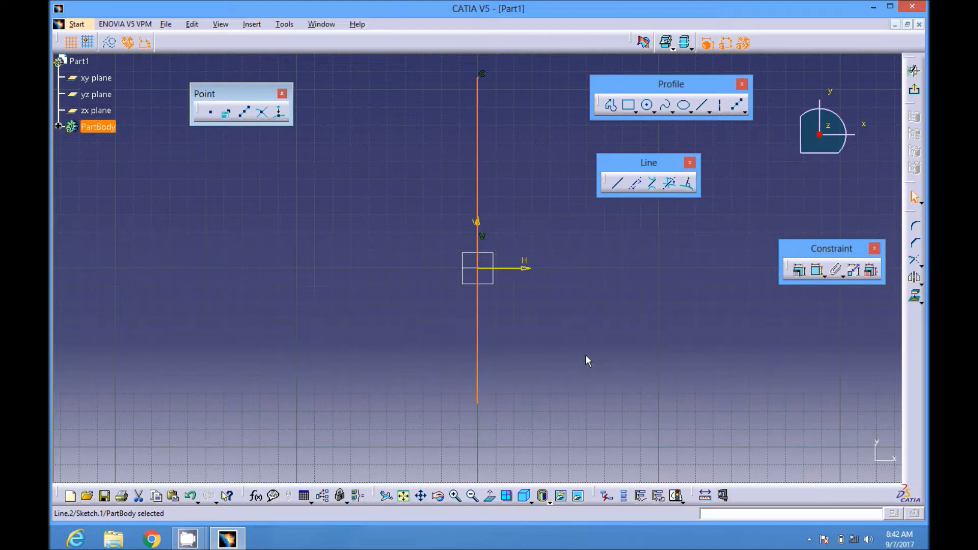
click(598, 322)
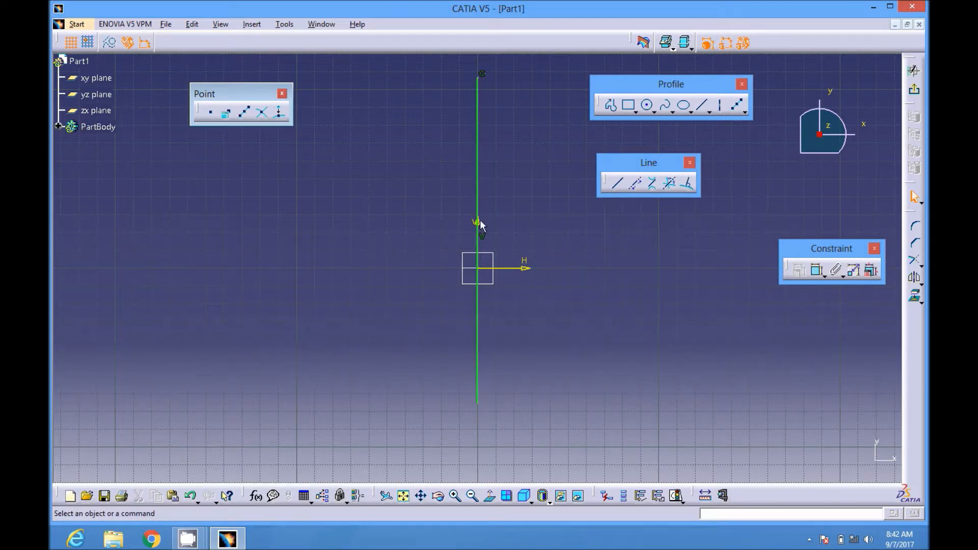
Step: Dimension the vertical line's length and set it to 100 mm
click(818, 272)
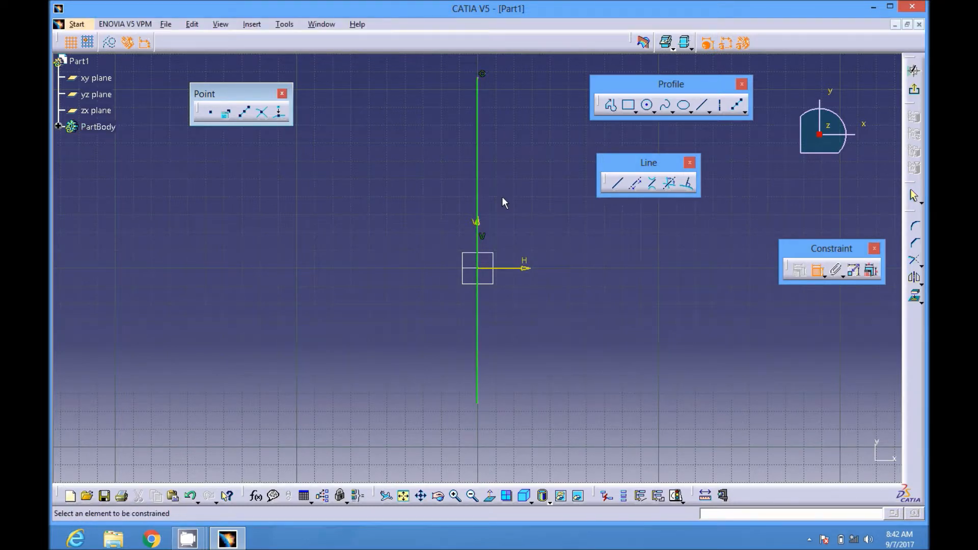
click(476, 176)
click(579, 201)
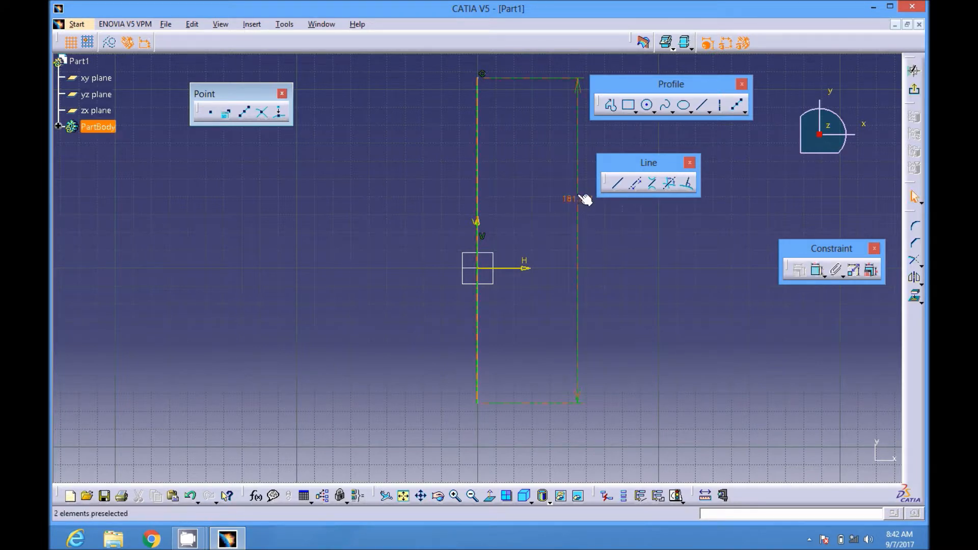
double_click(583, 198)
text(100)
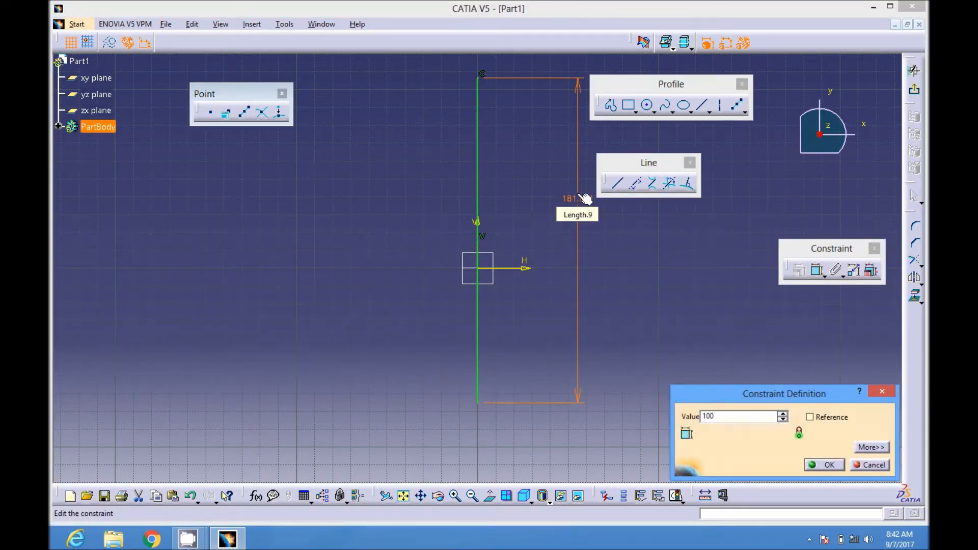
key(Return)
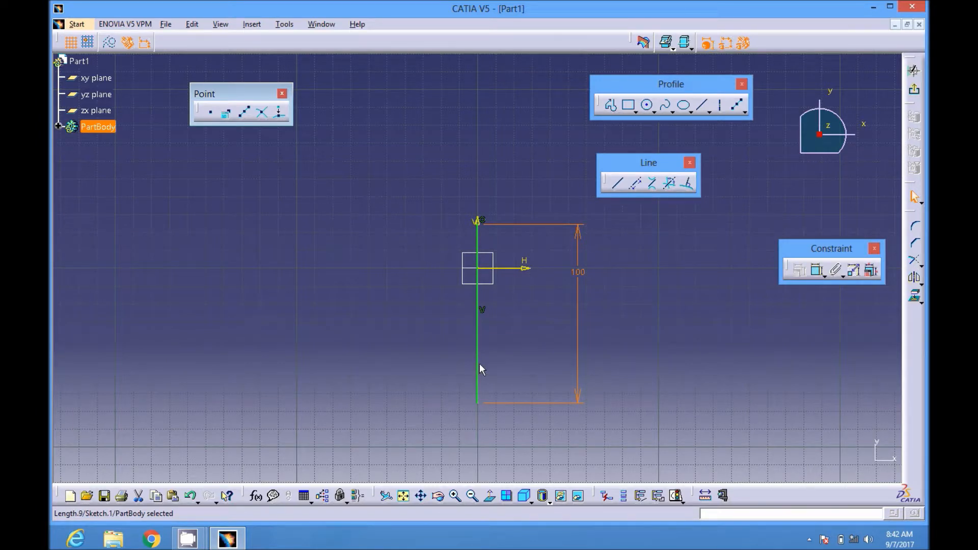
Step: Move the vertical line up along the V axis so that it lies entirely above the sketch origin
drag(479, 373, 482, 183)
middle_drag(500, 176, 497, 297)
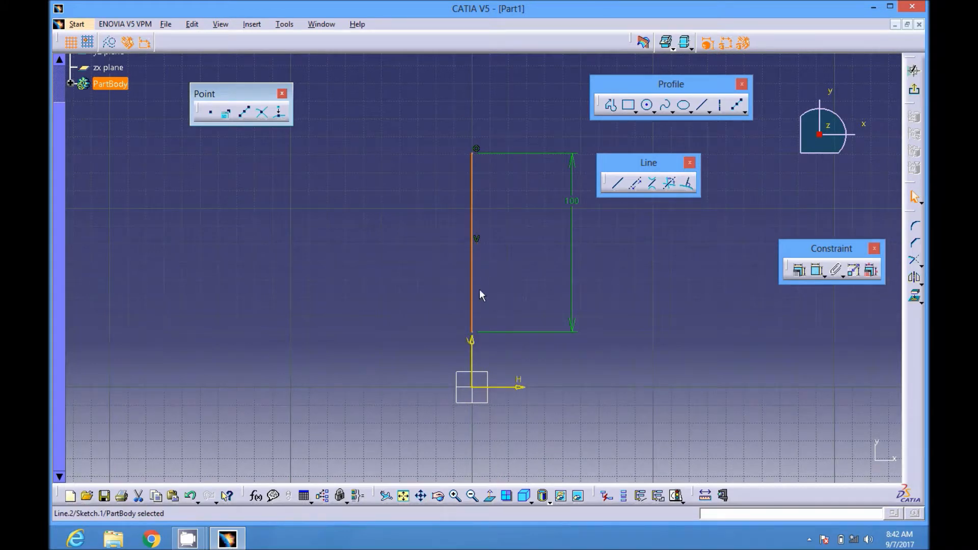
mouse_move(469, 279)
mouse_down()
mouse_move(479, 281)
mouse_move(482, 264)
mouse_up()
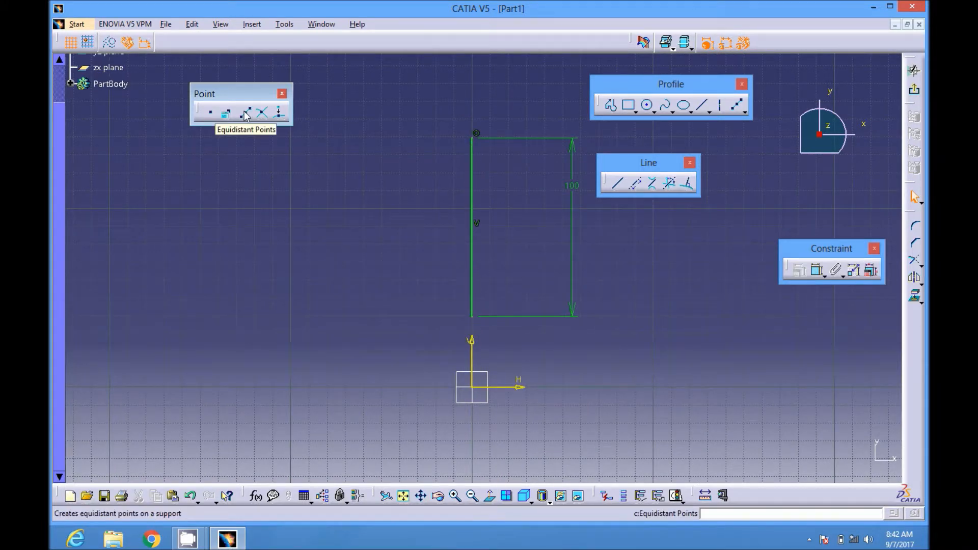
Step: Create 13 equidistant points along the 100 mm vertical line
click(245, 114)
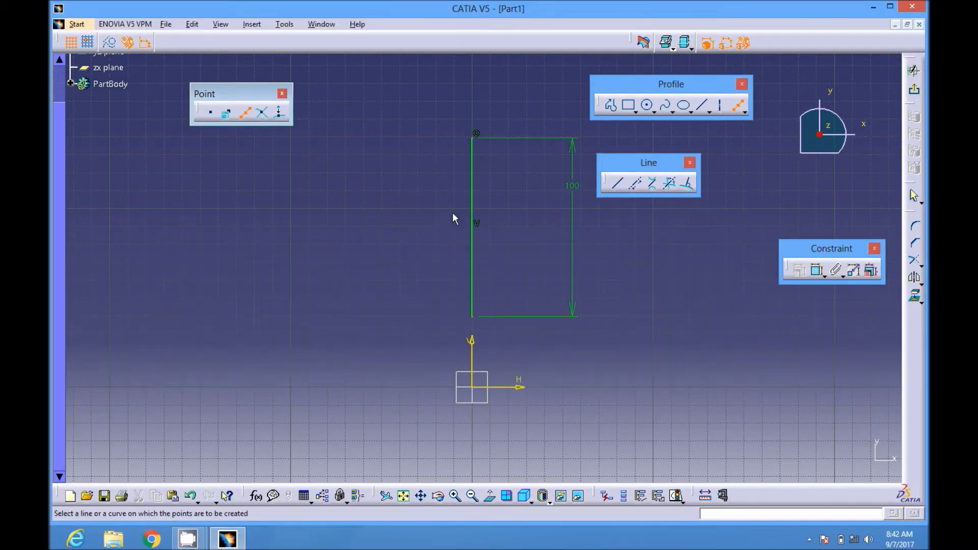
click(471, 226)
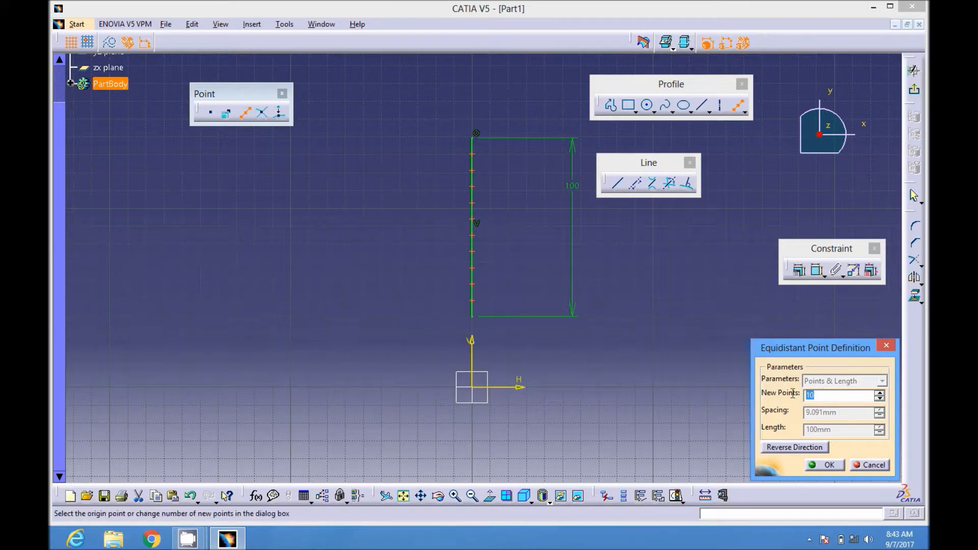
click(836, 396)
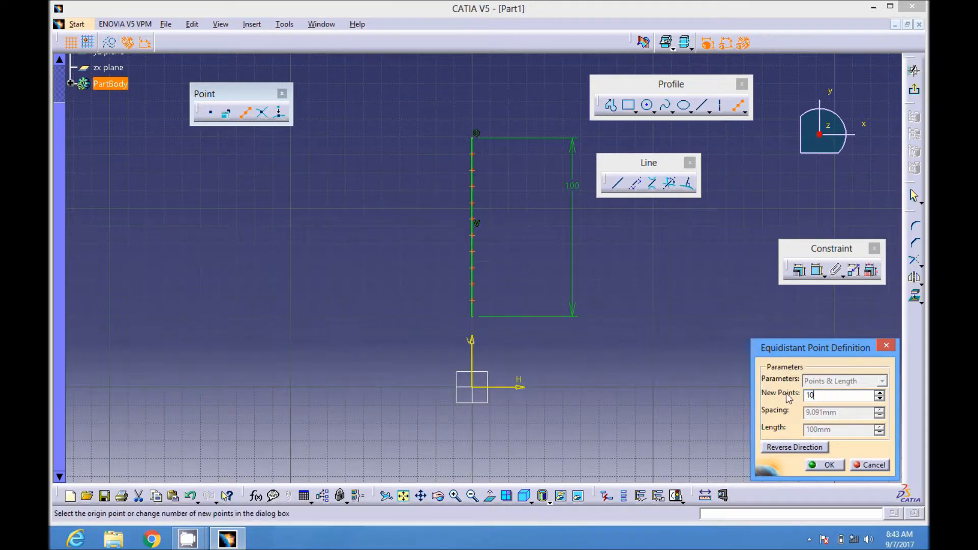
key(Return)
text(12)
key(Return)
text(13)
key(Return)
click(824, 465)
mouse_move(440, 280)
middle_down()
mouse_move(433, 276)
mouse_move(445, 236)
mouse_move(469, 190)
mouse_move(521, 220)
mouse_move(502, 301)
middle_up()
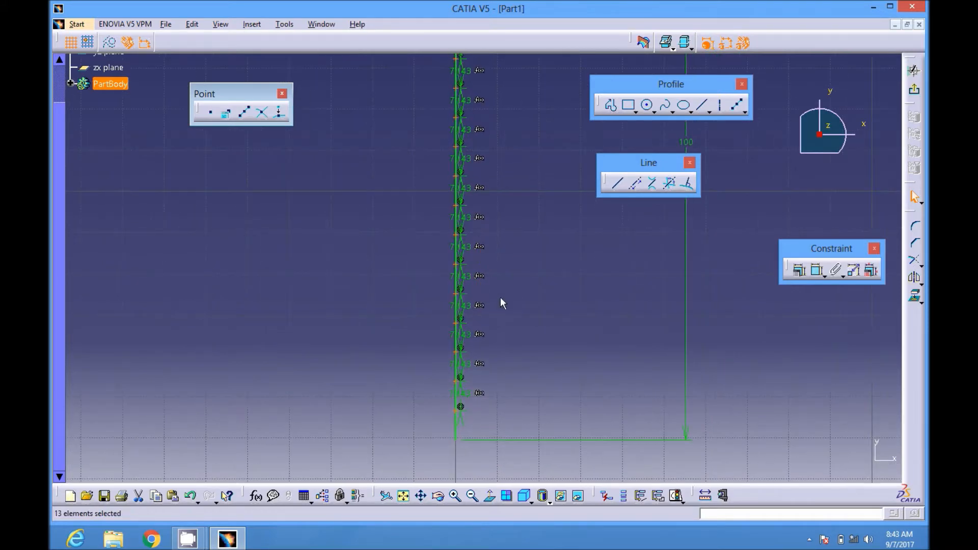
Step: Delete the vertical line together with its equidistant points, dimensions and constraints
middle_drag(509, 267, 512, 350)
mouse_move(402, 107)
mouse_down()
mouse_move(515, 284)
mouse_move(658, 422)
mouse_up()
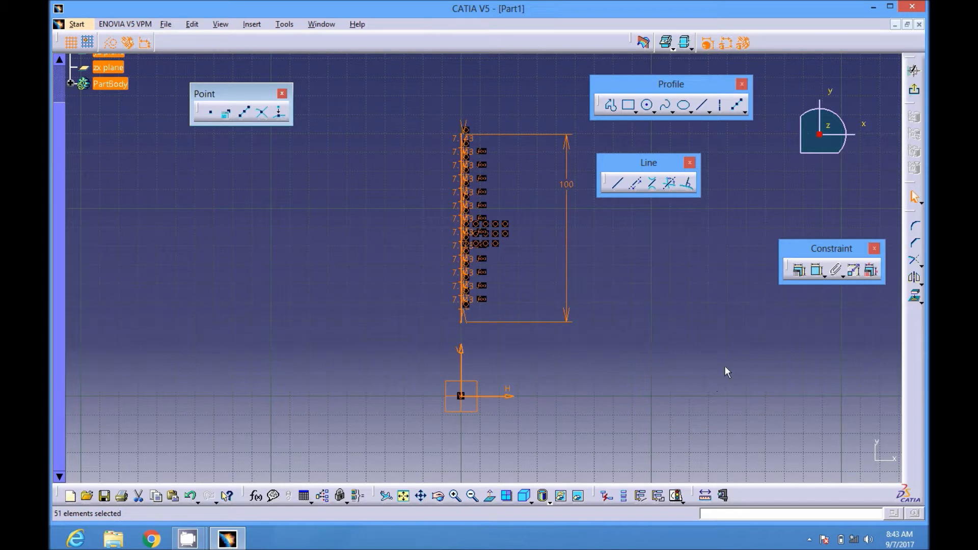
key(Delete)
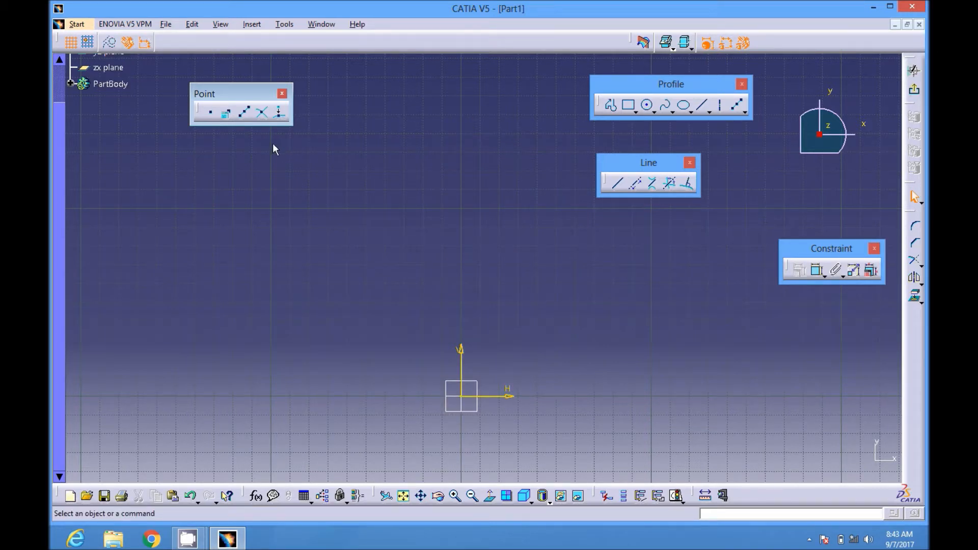
Step: Sketch two crossing lines near the origin, one sloping down across the V axis and one steep line cutting through it
click(261, 113)
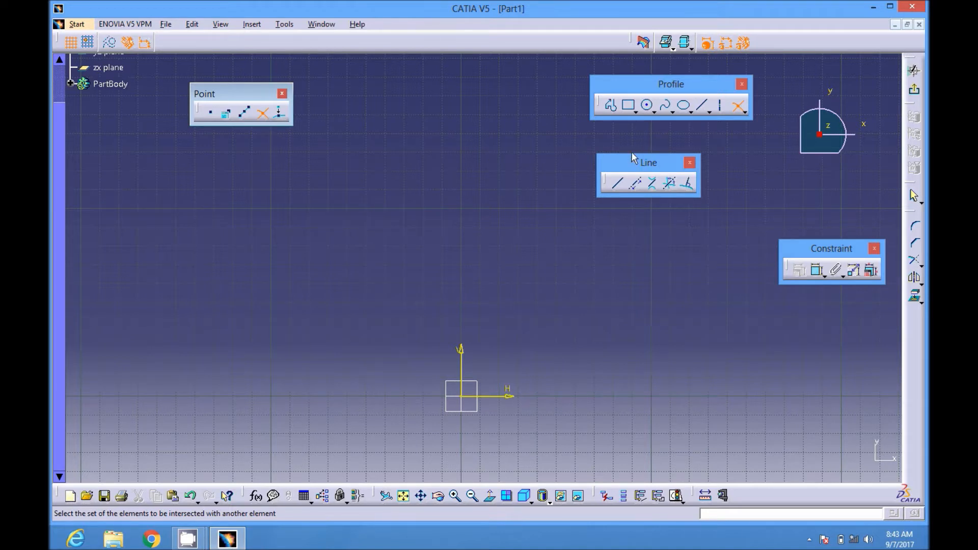
click(616, 183)
click(349, 243)
click(681, 451)
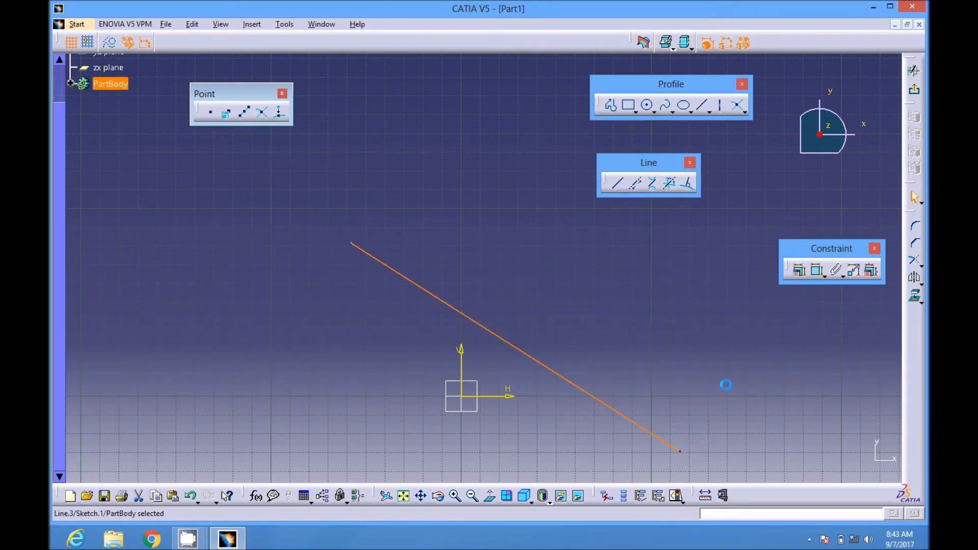
click(617, 183)
click(510, 428)
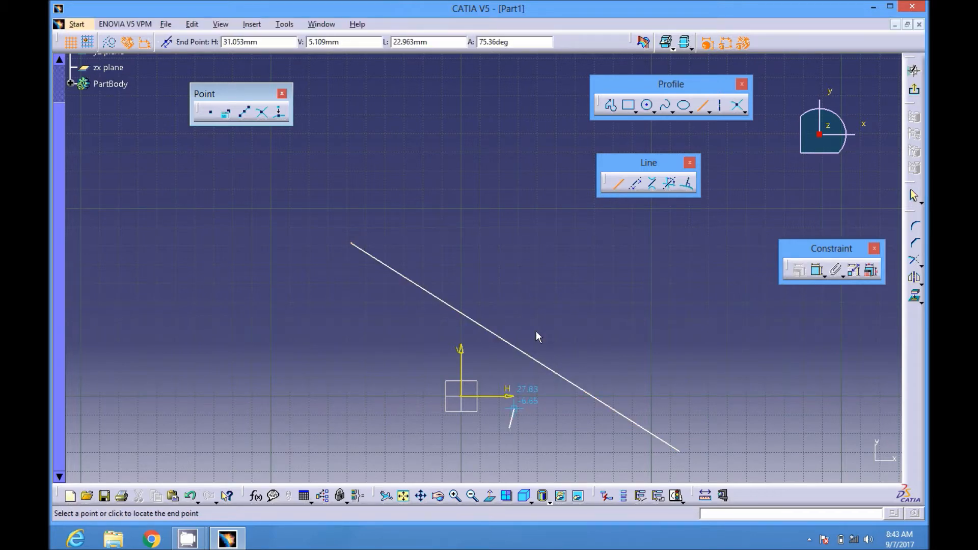
click(561, 224)
middle_drag(526, 316, 488, 219)
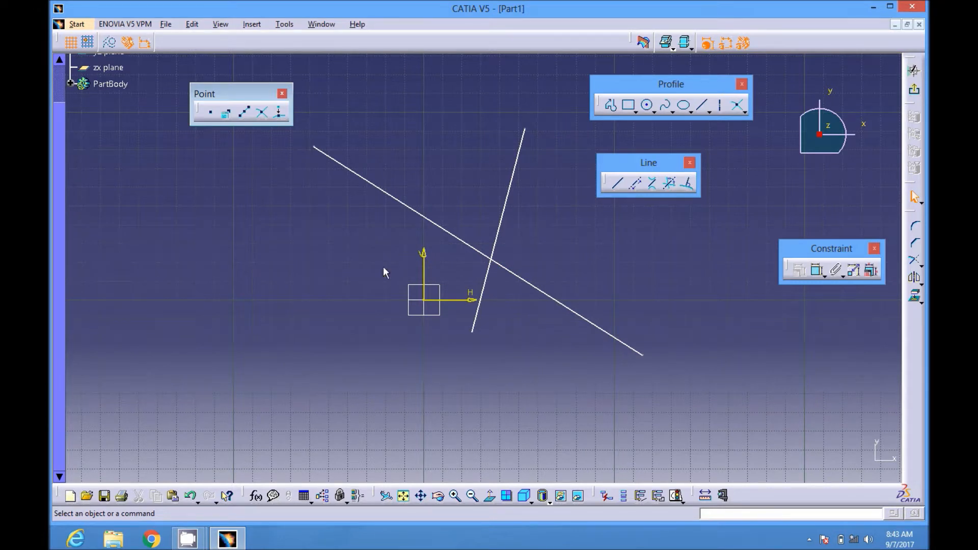
Step: Place a point by hand with the Point tool where the two lines cross and check its position up close
click(209, 113)
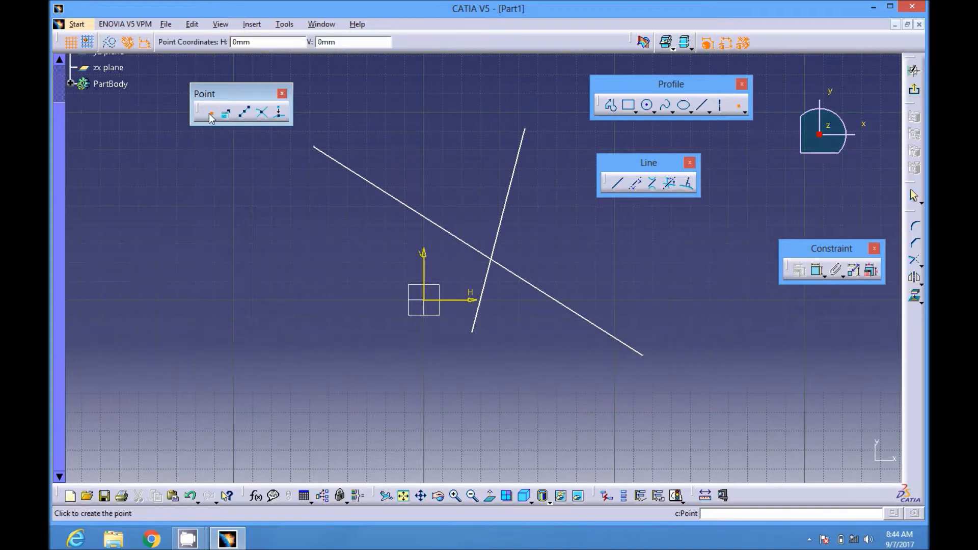
click(491, 258)
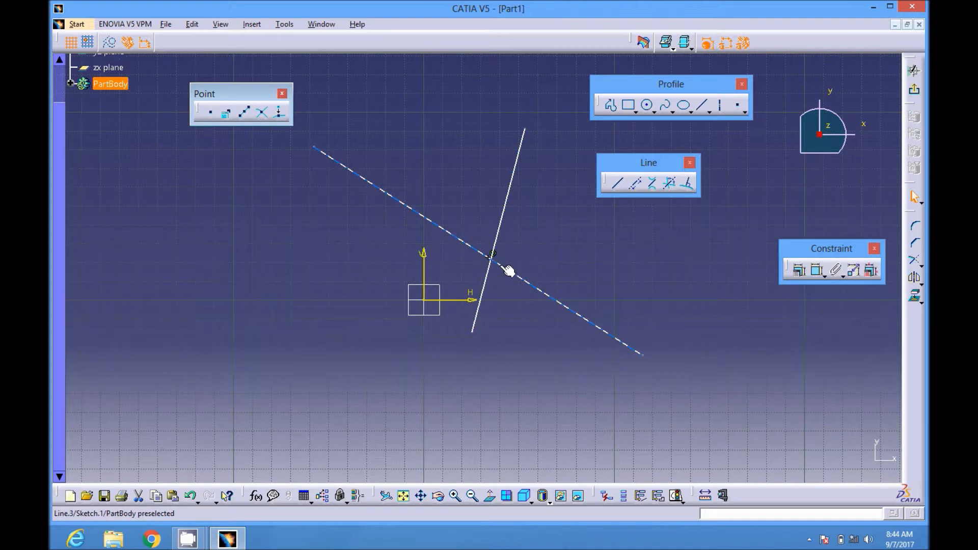
middle_drag(500, 229, 558, 102)
middle_drag(549, 126, 453, 222)
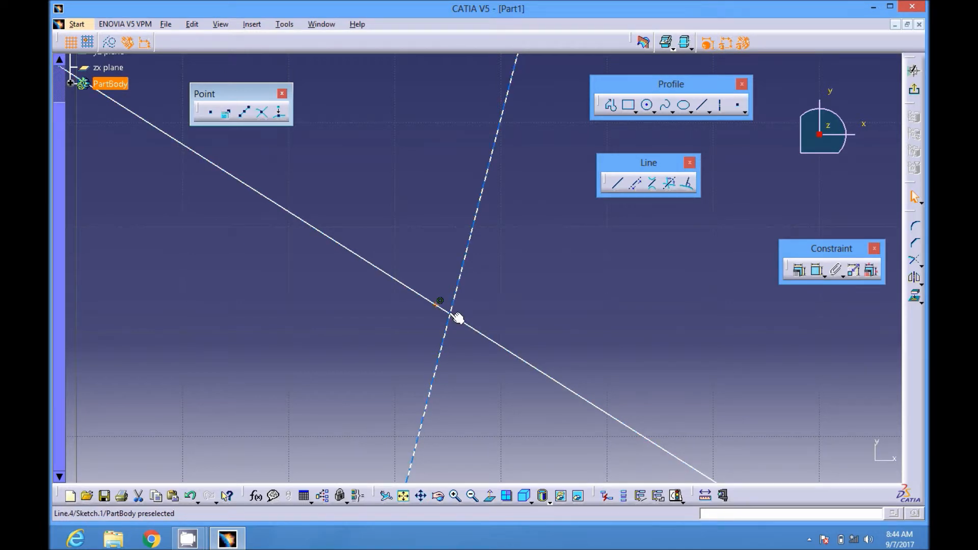
Step: Delete the hand-placed point near the crossing along with its coincidence constraint
click(441, 301)
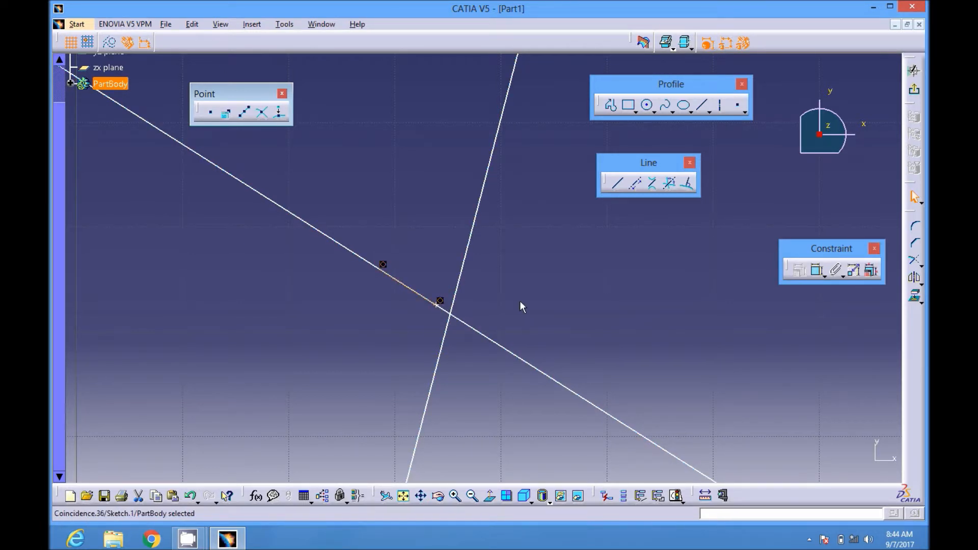
click(520, 301)
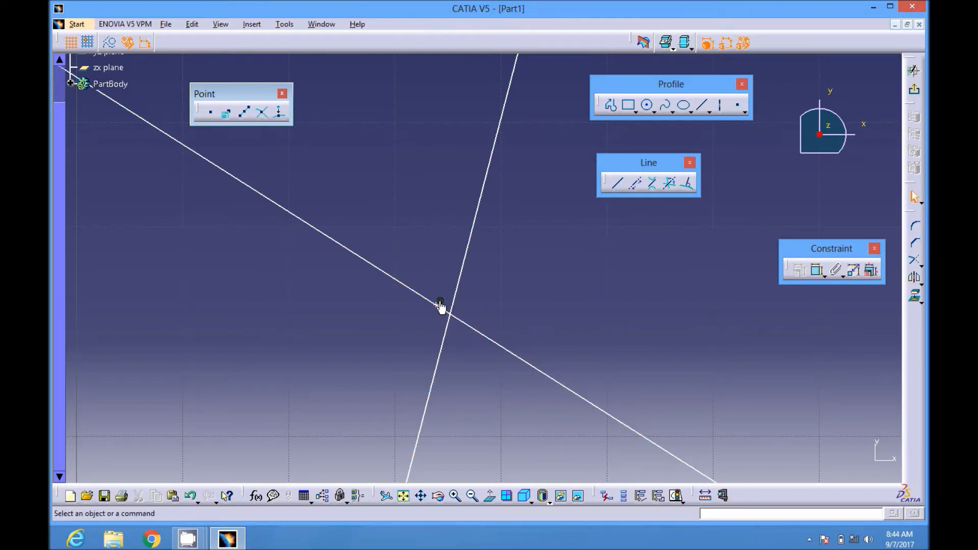
click(440, 303)
click(421, 250)
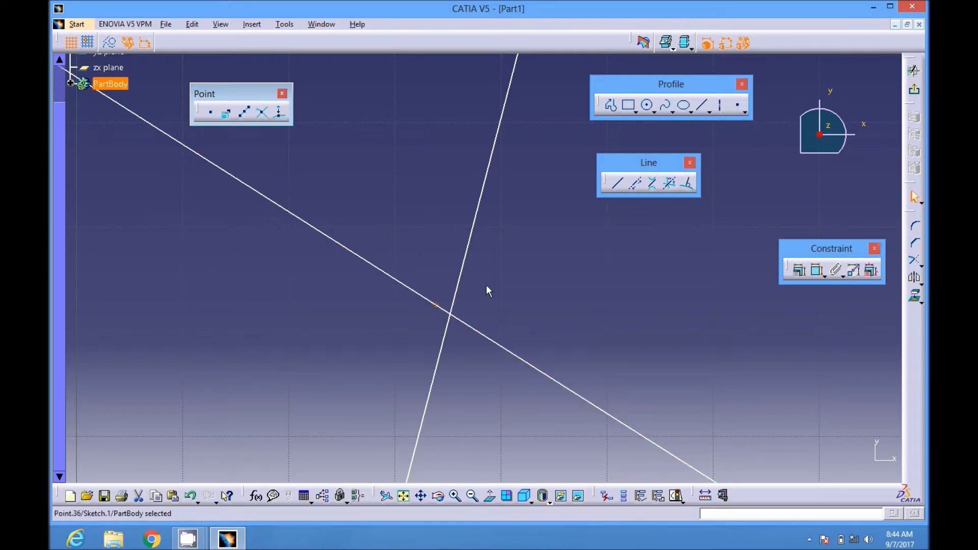
Step: Create an intersection point between the sloping line and the steep line
click(262, 112)
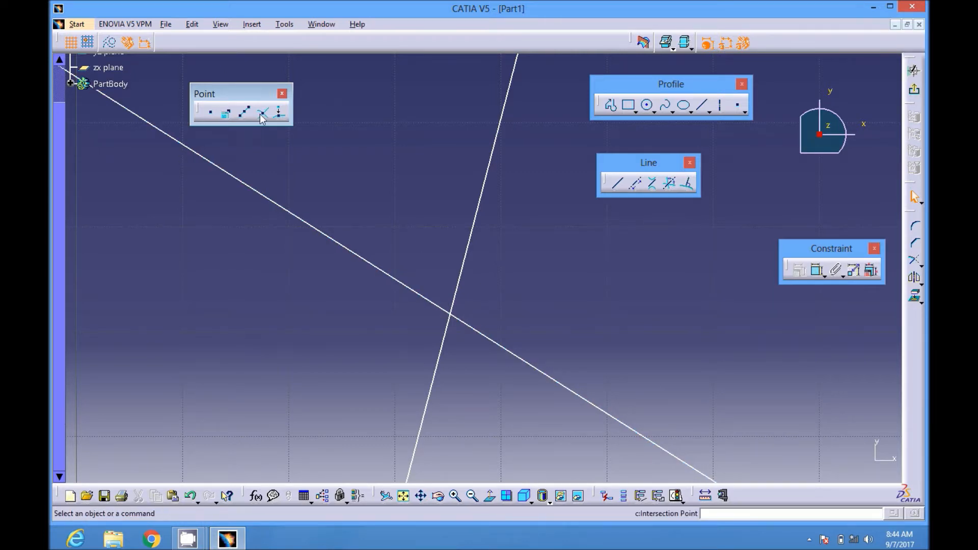
click(345, 248)
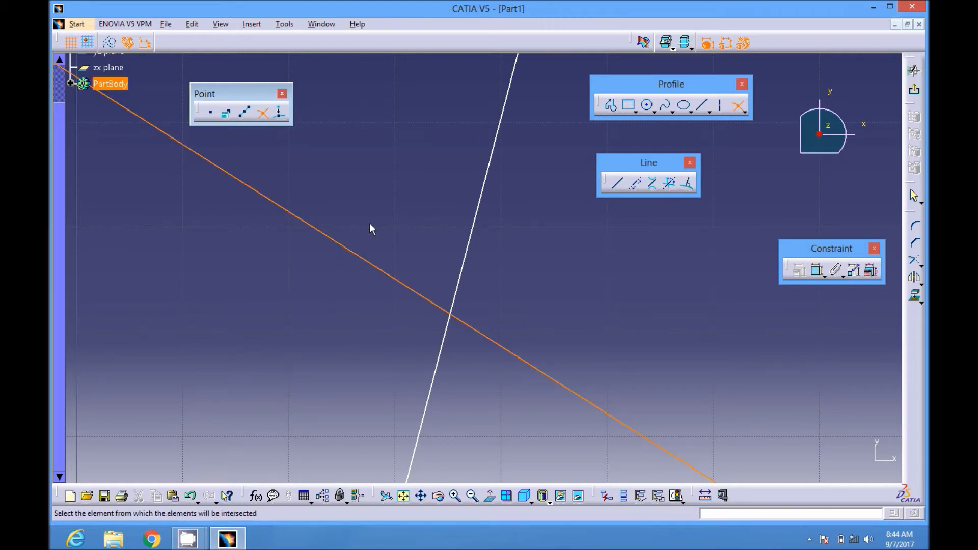
click(471, 237)
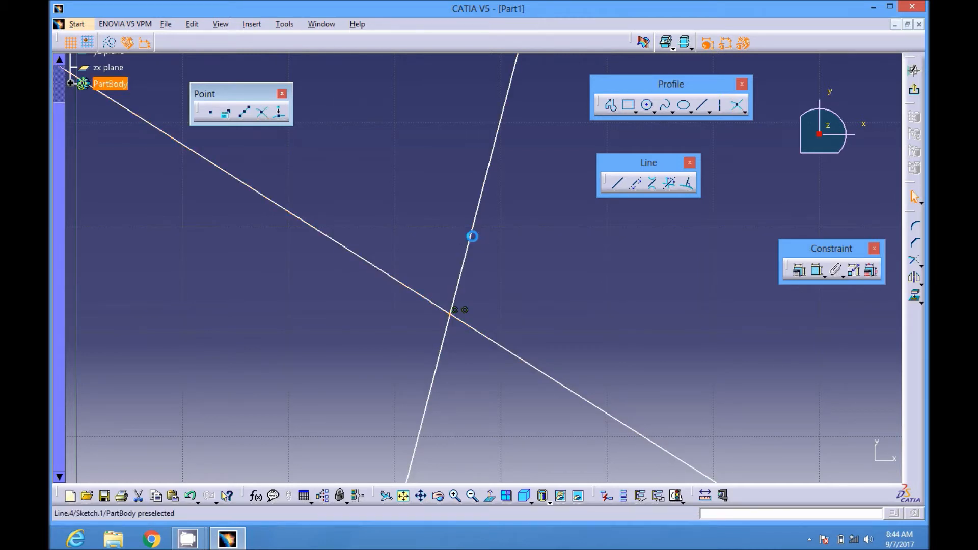
click(458, 318)
ctrl+middle_drag(402, 317, 450, 188)
middle_drag(438, 327, 495, 173)
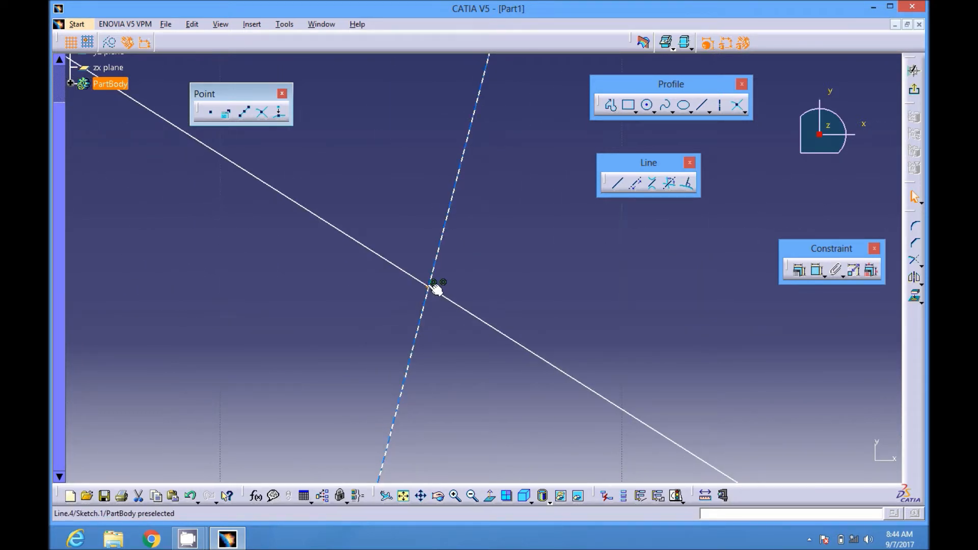
Step: Delete both crossing lines together with the intersection point and its constraints
ctrl+middle_drag(450, 246, 451, 415)
mouse_move(334, 252)
ctrl+middle_down()
mouse_move(347, 327)
mouse_move(360, 347)
mouse_move(354, 381)
ctrl+middle_up()
scroll(273, 188, up, 1)
mouse_move(271, 173)
mouse_down()
mouse_move(448, 332)
mouse_move(723, 418)
mouse_move(723, 447)
mouse_up()
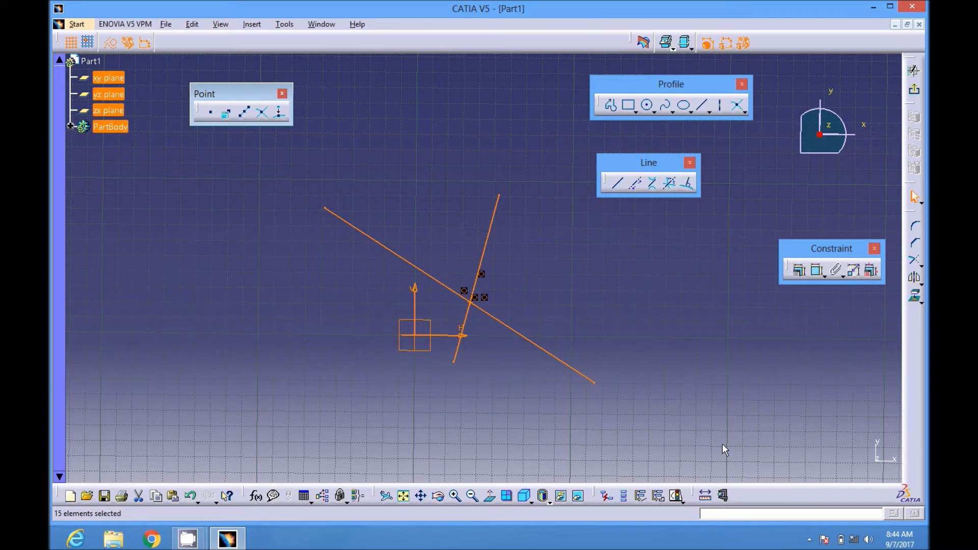
key(Delete)
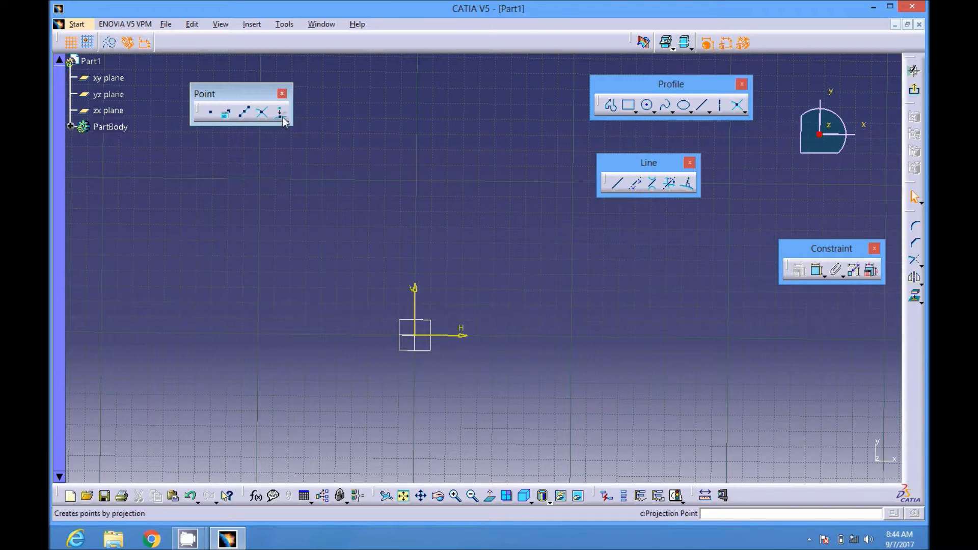
Step: Sketch a rectangle enclosing the sketch origin and align the view normal to the sketch plane
click(628, 105)
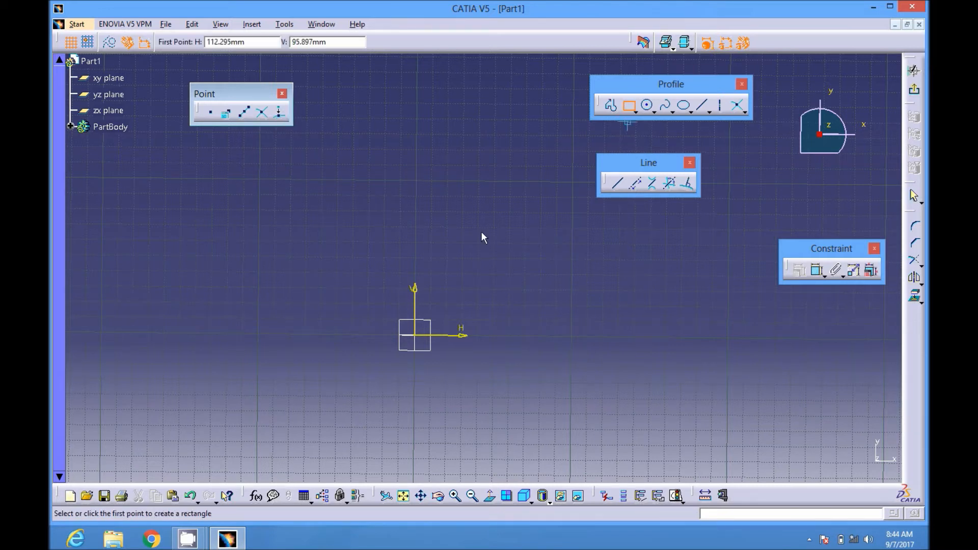
click(302, 199)
click(644, 405)
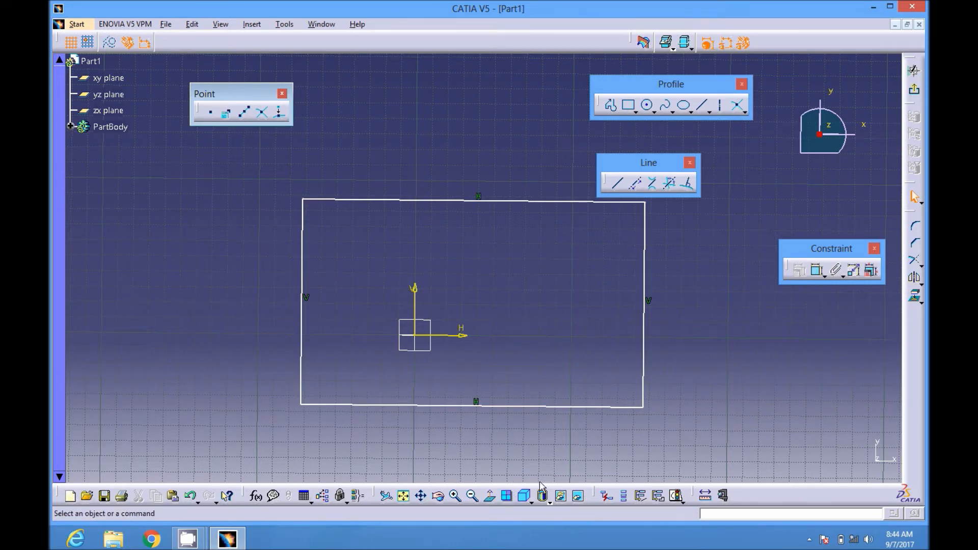
click(498, 500)
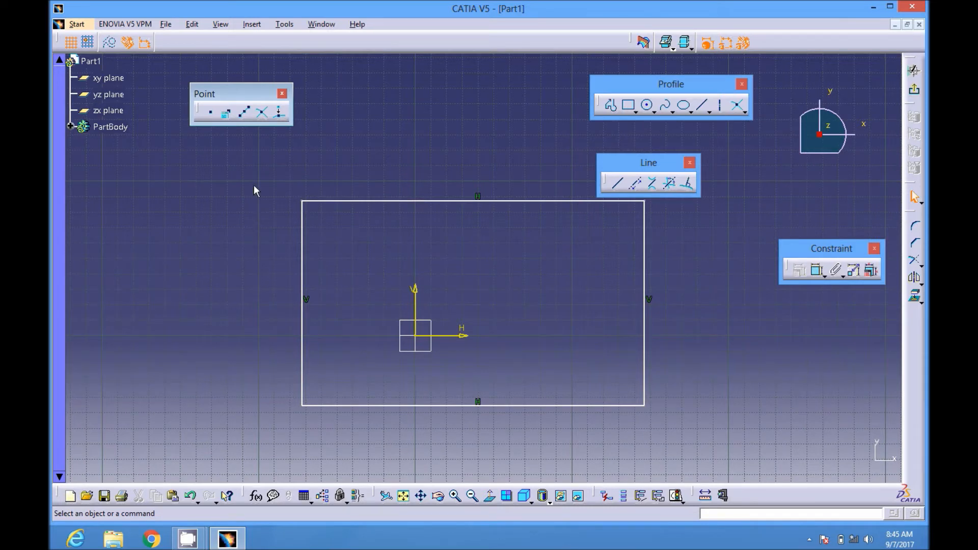
Step: Place a free point inside the rectangle at about H 37 mm, V 38 mm
click(213, 113)
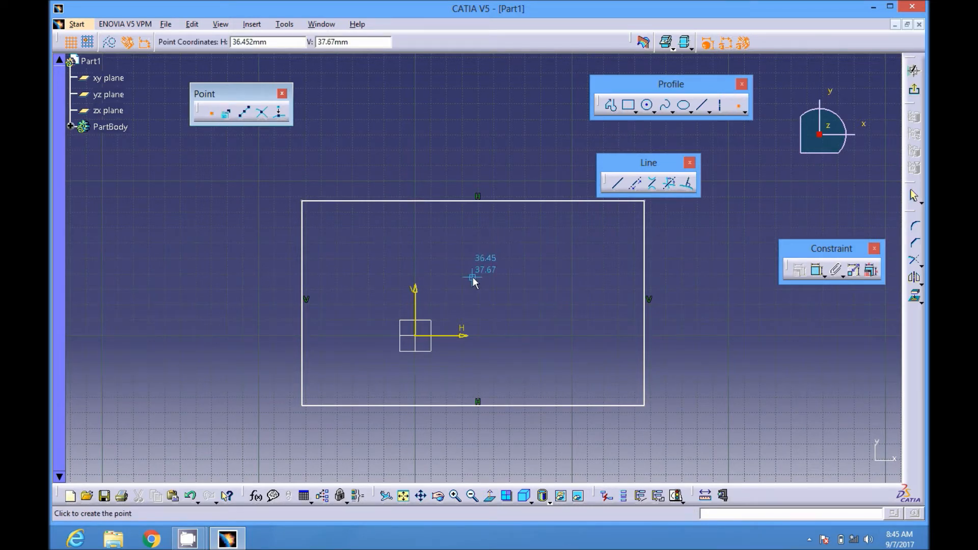
click(475, 278)
click(548, 295)
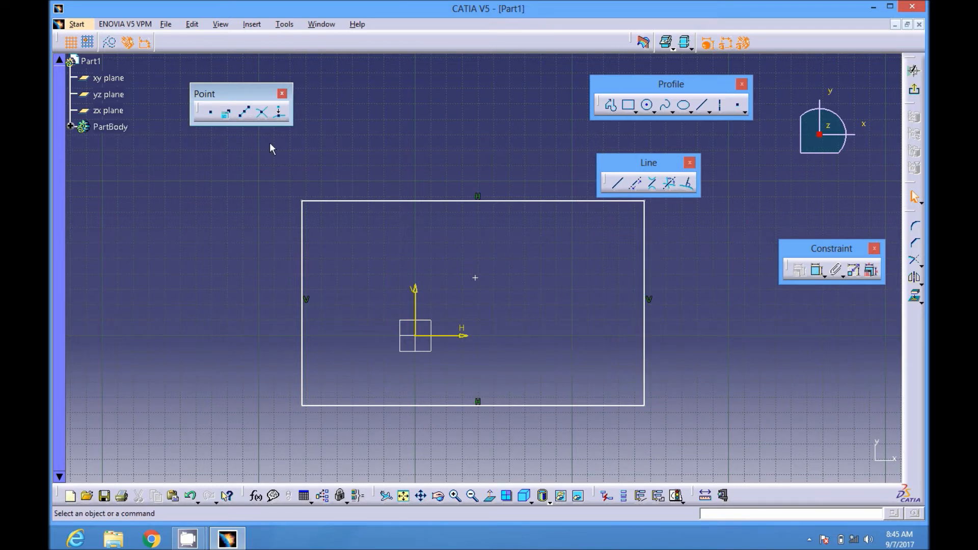
Step: Create a projection point from the inner point onto the rectangle's right edge
click(278, 112)
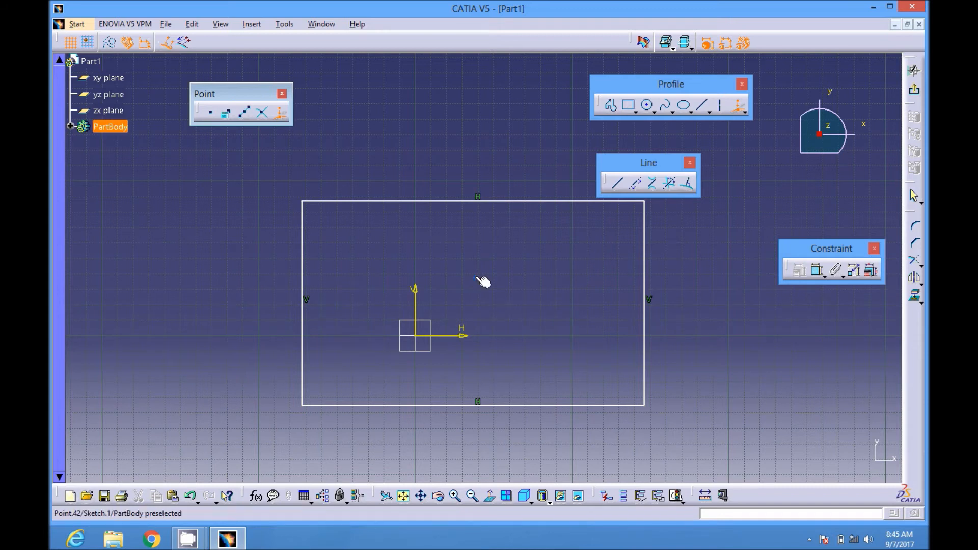
click(479, 280)
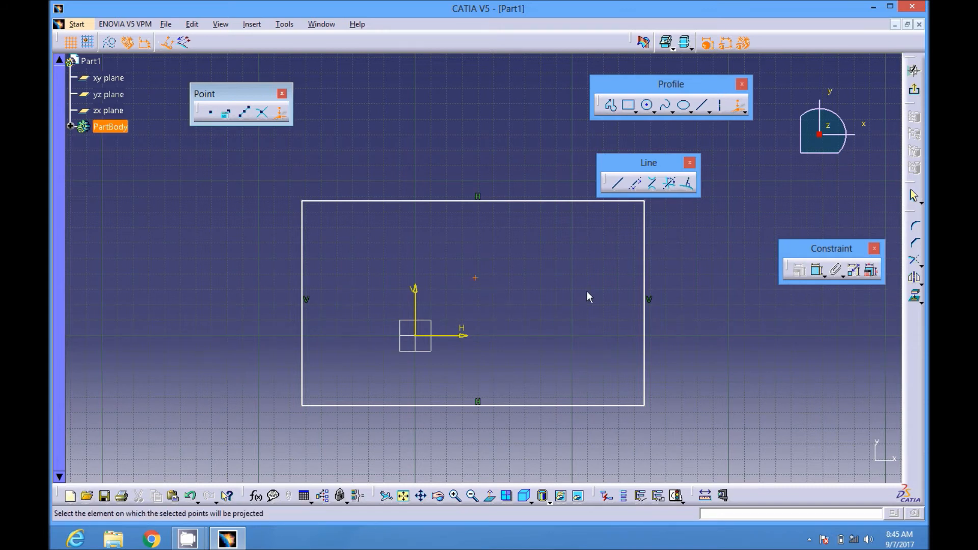
click(644, 310)
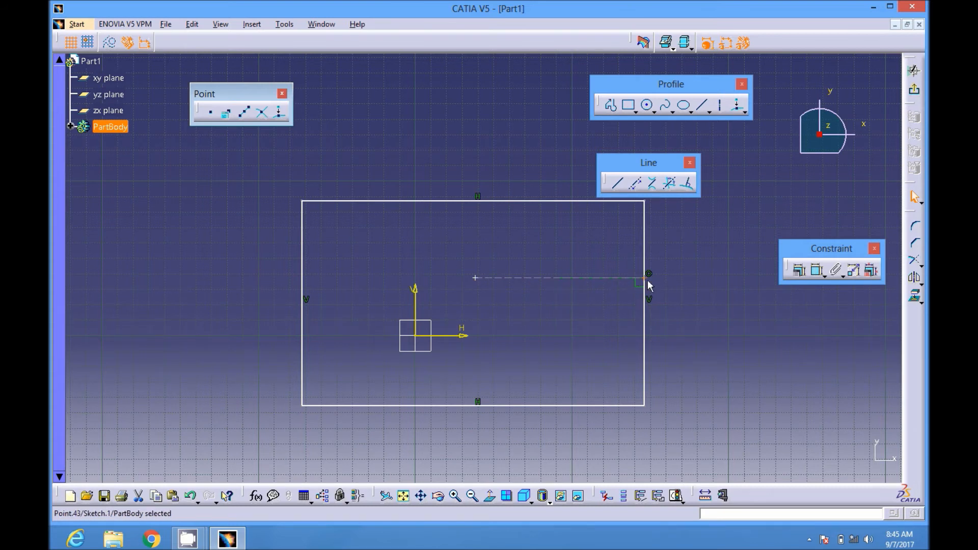
Step: Try to project the inner point onto the rectangle's upper edge
click(279, 113)
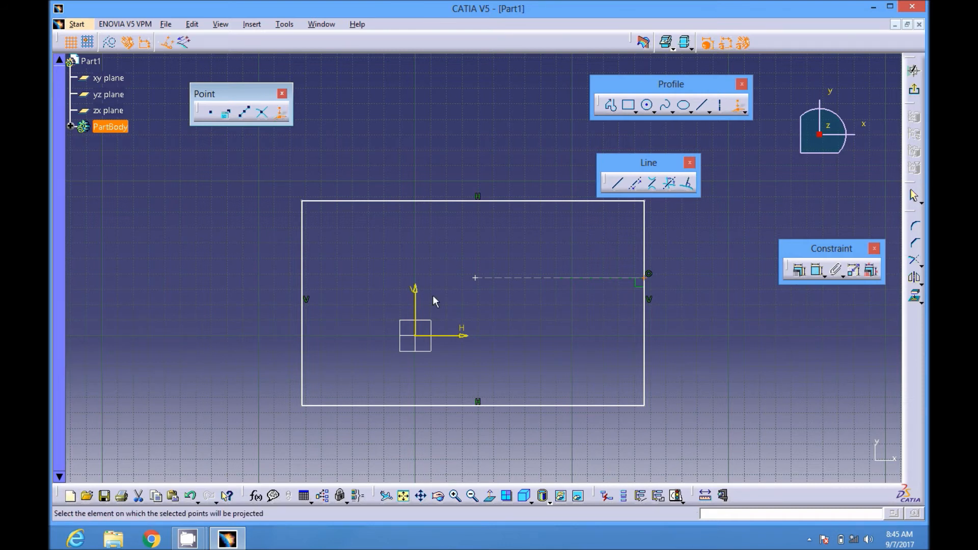
click(476, 278)
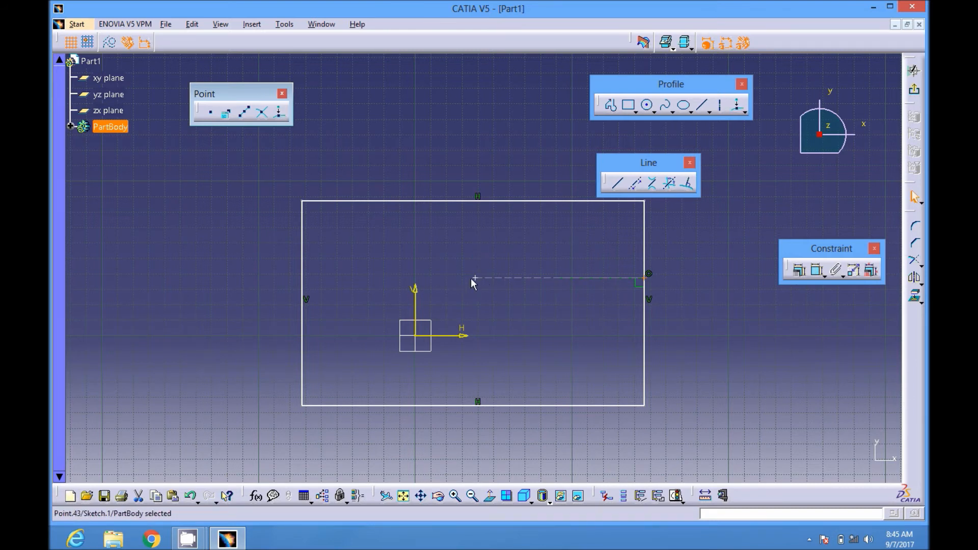
click(491, 201)
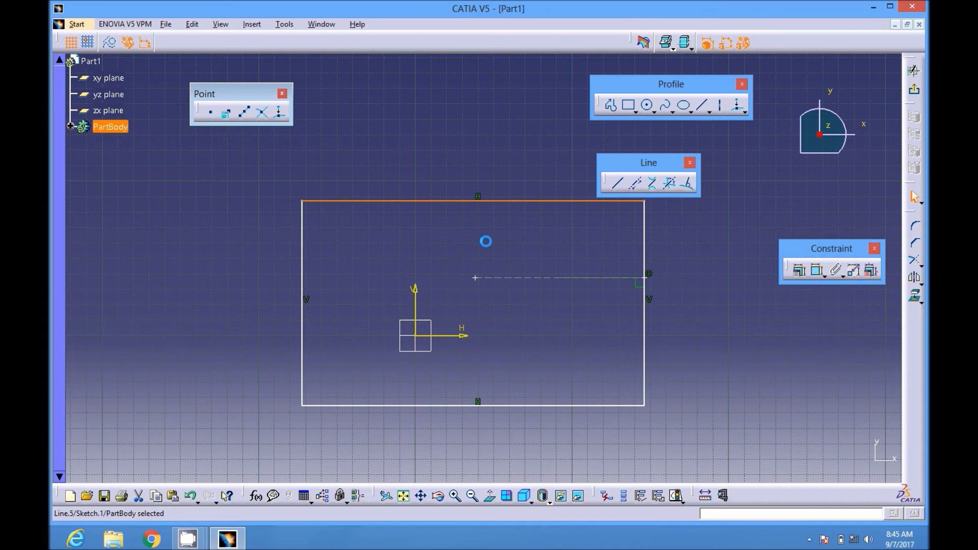
Step: Create a projection point from the inner point onto the rectangle's top edge
click(279, 112)
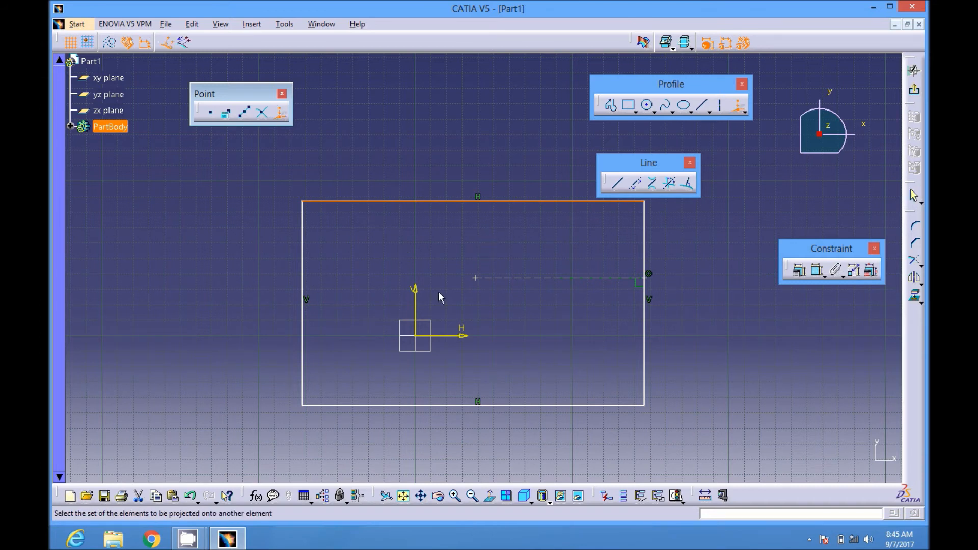
click(476, 278)
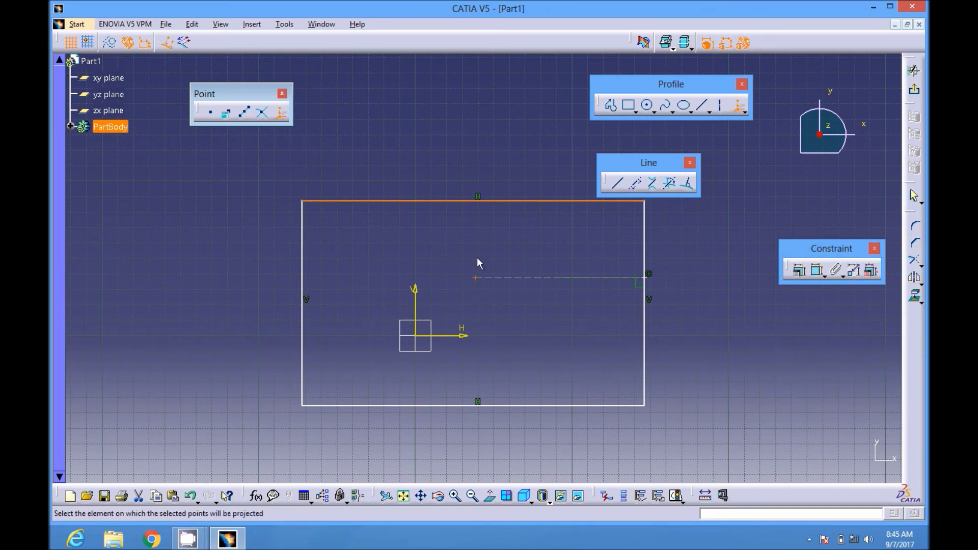
click(488, 201)
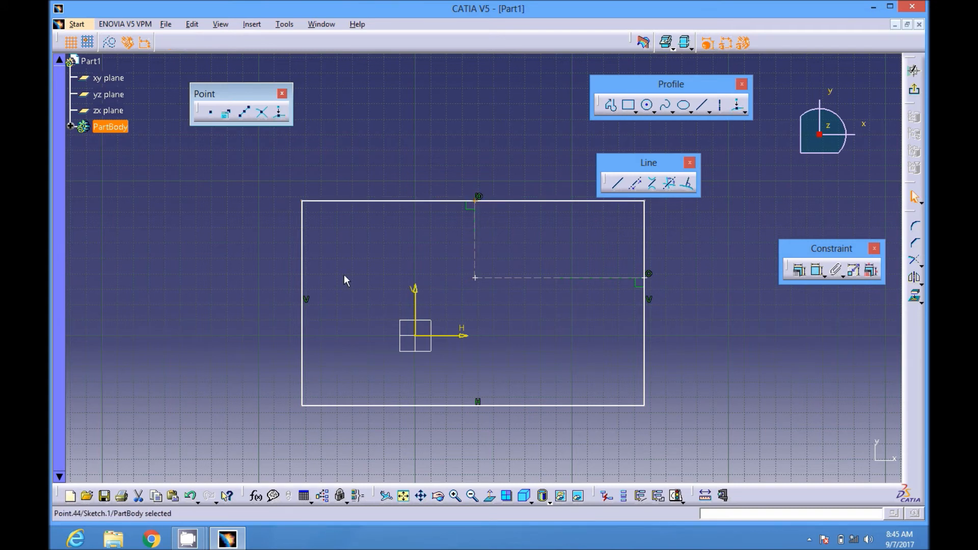
Step: Create projection points from the inner point onto the rectangle's left and bottom edges
click(277, 111)
click(475, 281)
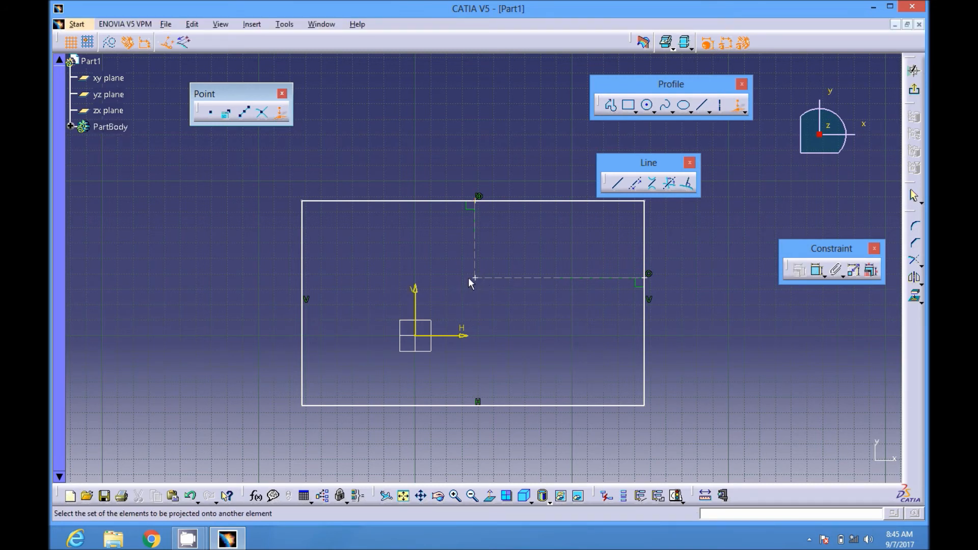
click(473, 278)
click(303, 277)
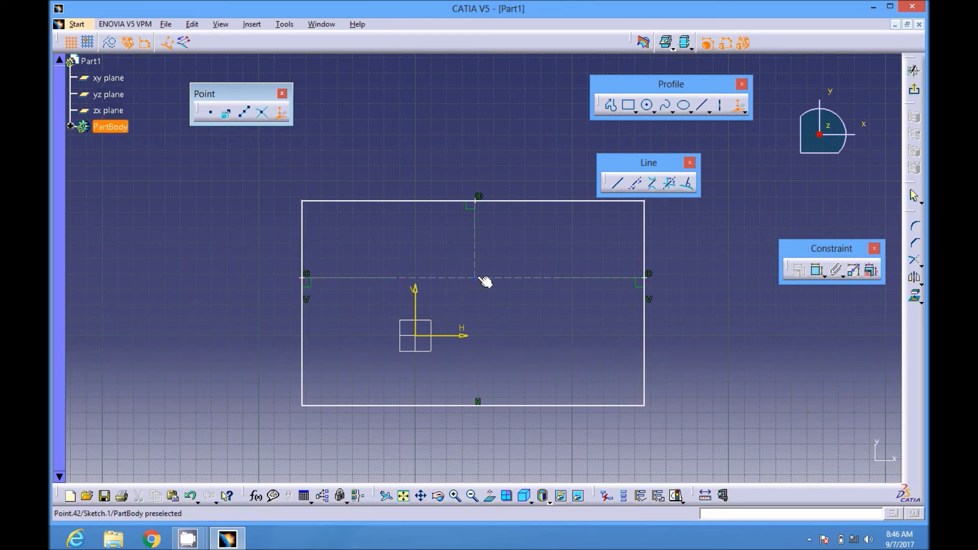
click(481, 279)
click(520, 405)
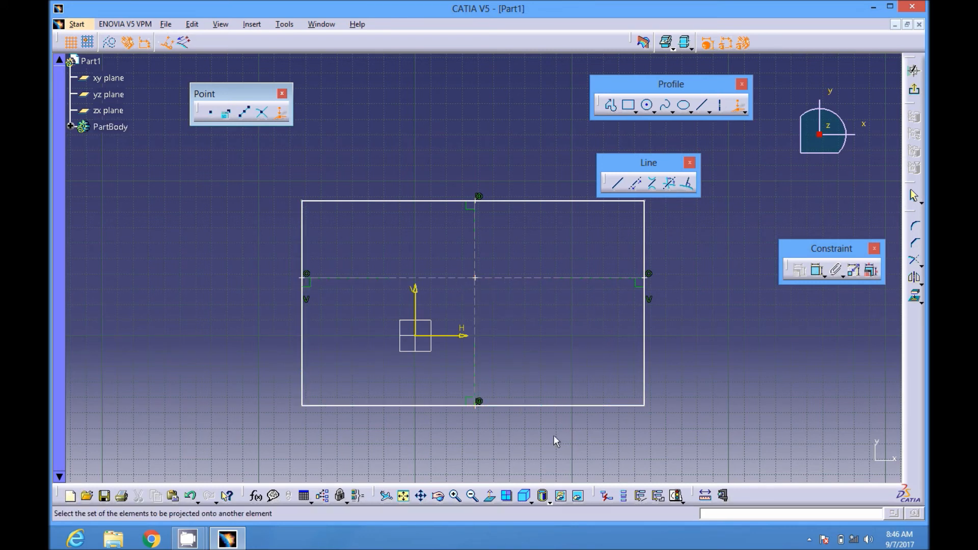
Step: Select the whole rectangle together with its inner point, projection points and constraints
mouse_move(445, 360)
ctrl+middle_down()
mouse_move(450, 403)
mouse_move(420, 379)
ctrl+middle_up()
drag(275, 148, 644, 393)
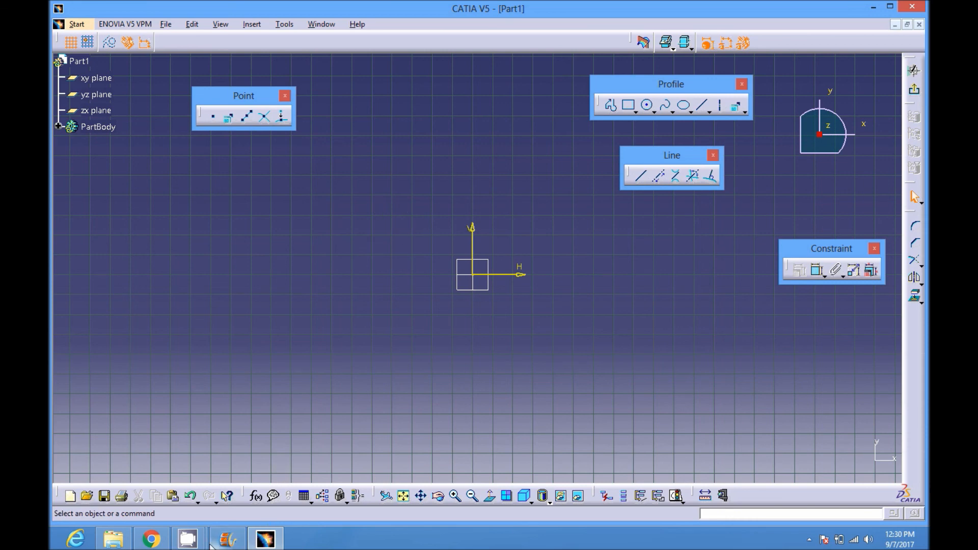
click(188, 538)
click(208, 479)
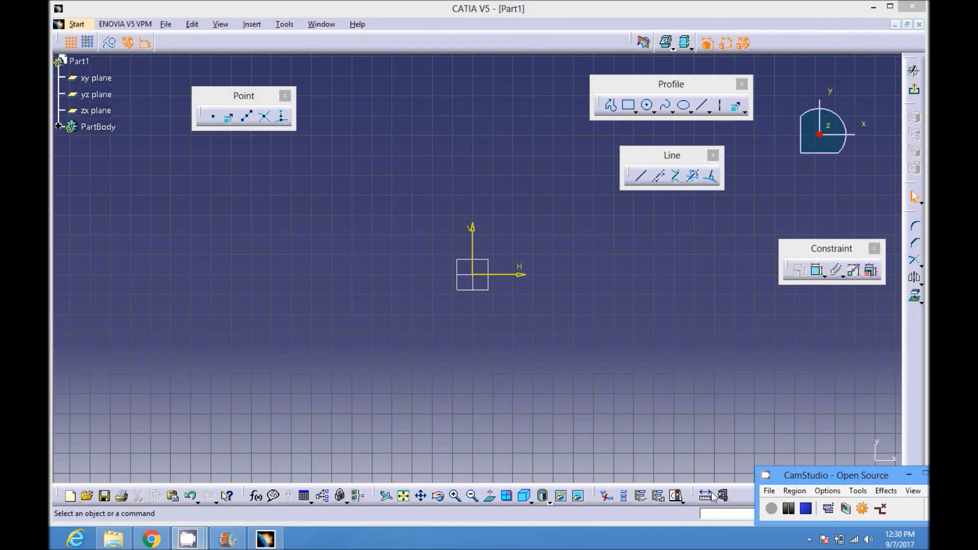